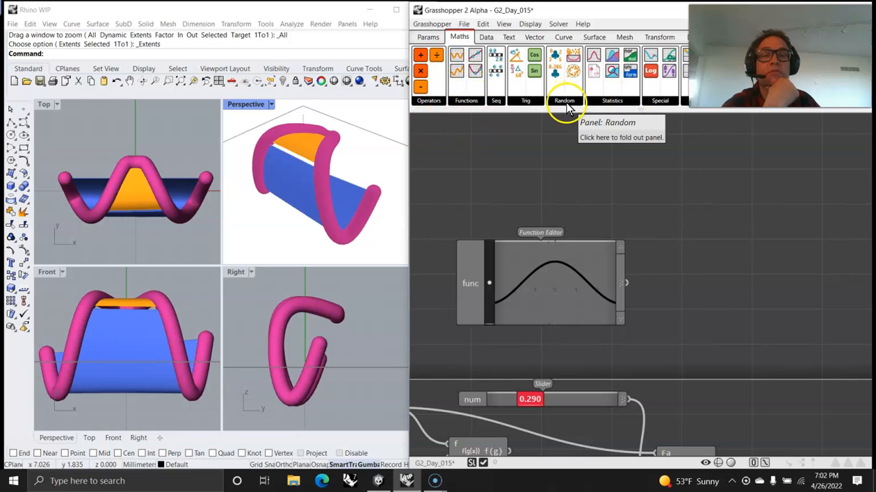
Fold out the Trig, Random, Statistics and Special maths component lists, then move to the Data components.
click(524, 103)
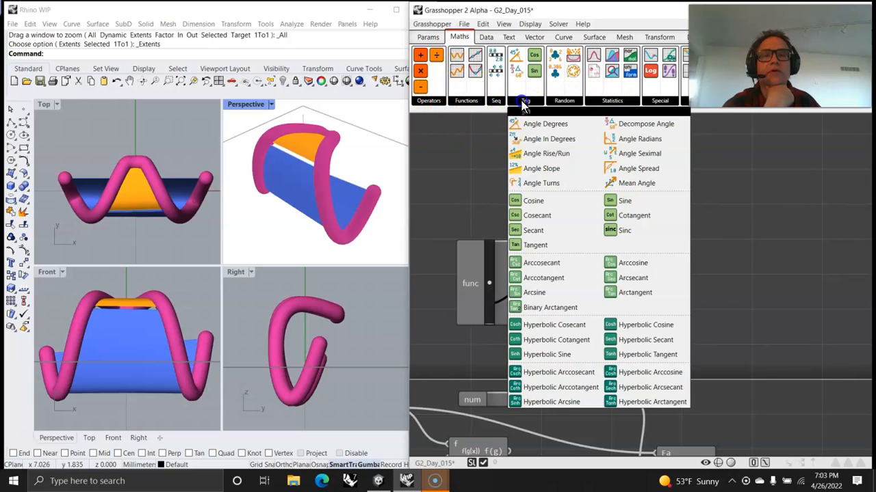
click(565, 104)
click(596, 102)
click(655, 106)
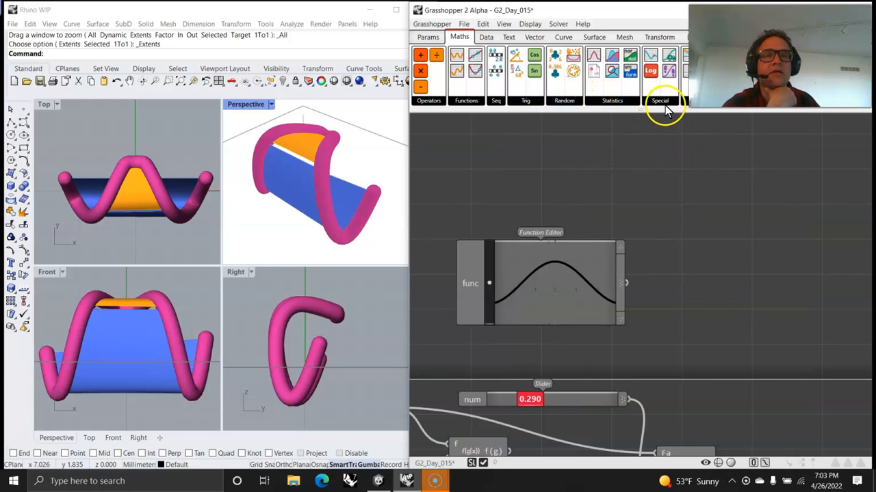
click(660, 101)
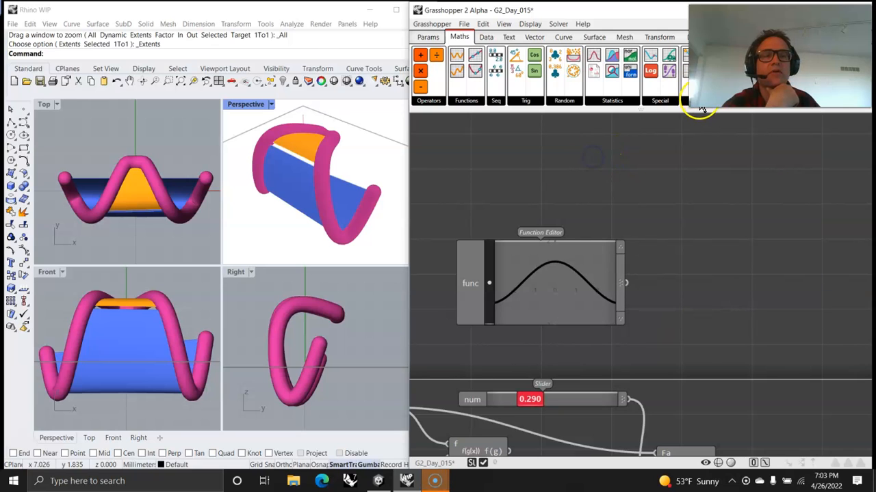
click(486, 37)
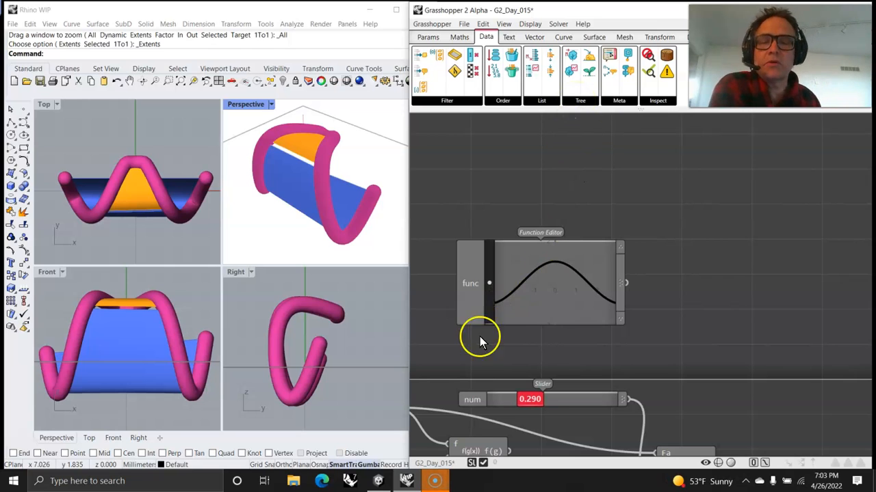
Return to the Maths tab, centre the Function Editor and reshape the left end of its curve.
right_drag(496, 354, 609, 270)
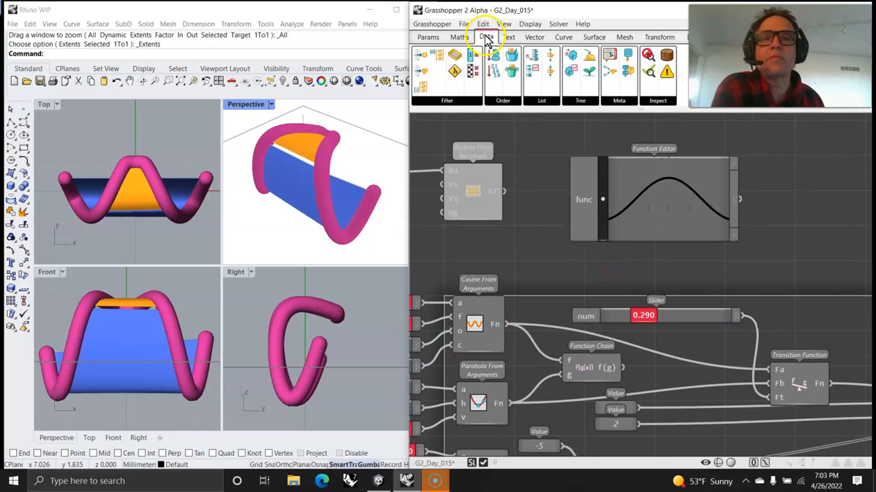
click(459, 37)
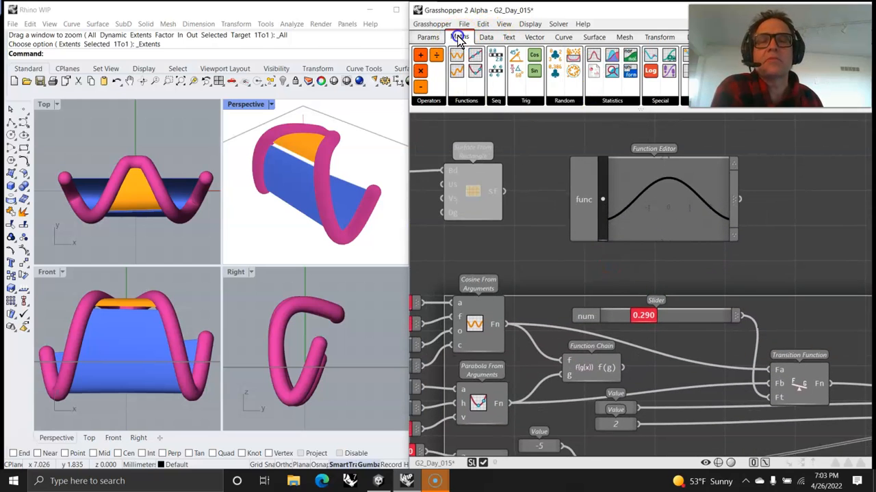
right_drag(486, 289, 688, 215)
right_drag(583, 302, 520, 398)
click(616, 205)
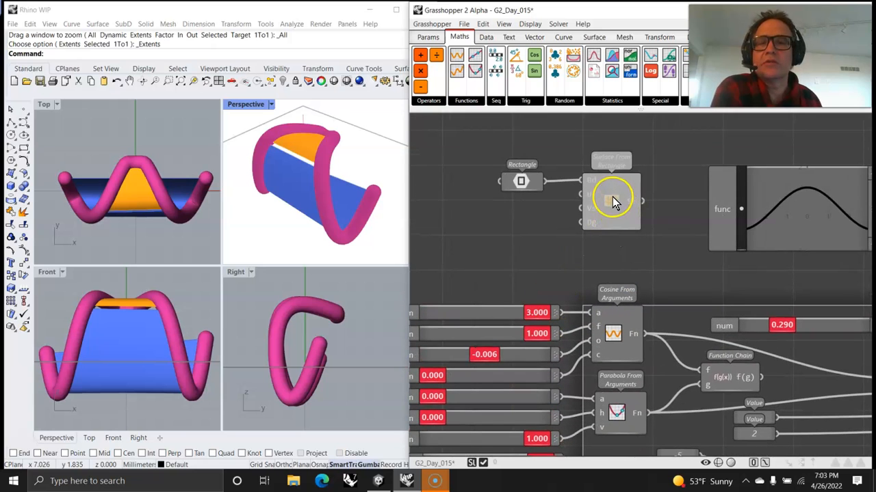
right_drag(723, 279, 618, 253)
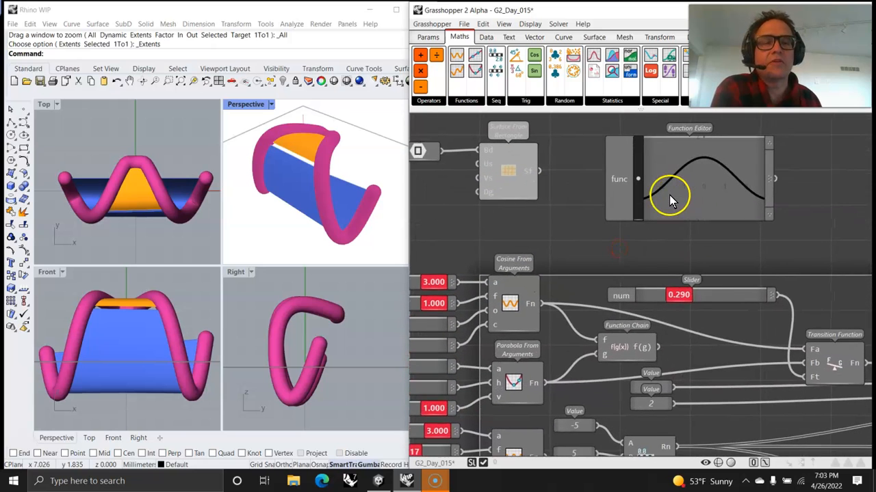
drag(655, 196, 668, 214)
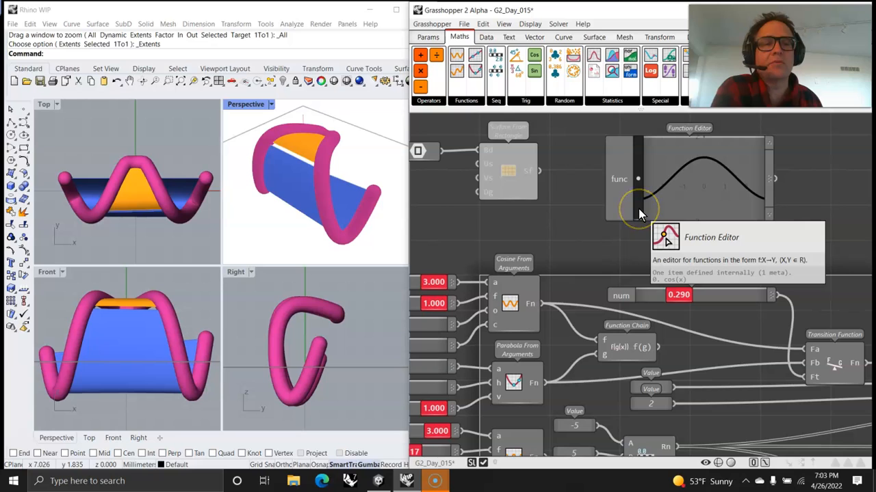
Pan across the slider group toward the cosine and parabola components.
right_drag(567, 225, 606, 208)
drag(673, 182, 674, 182)
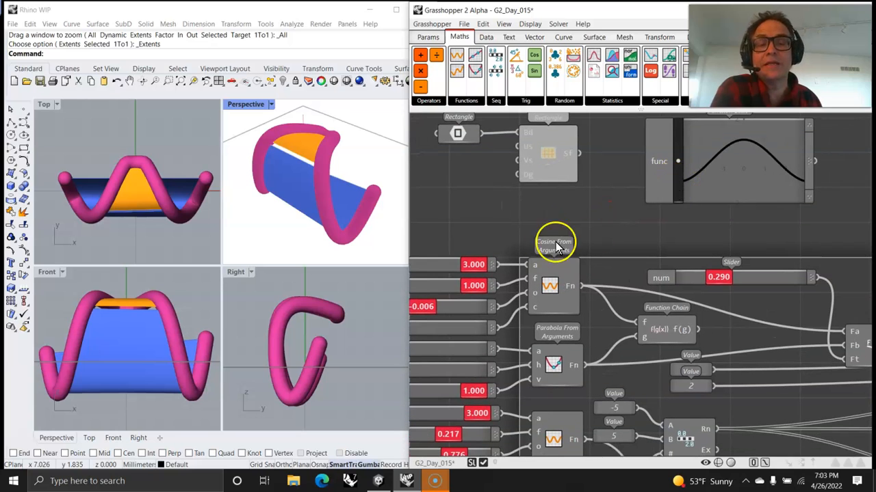
right_drag(536, 217, 657, 132)
click(597, 262)
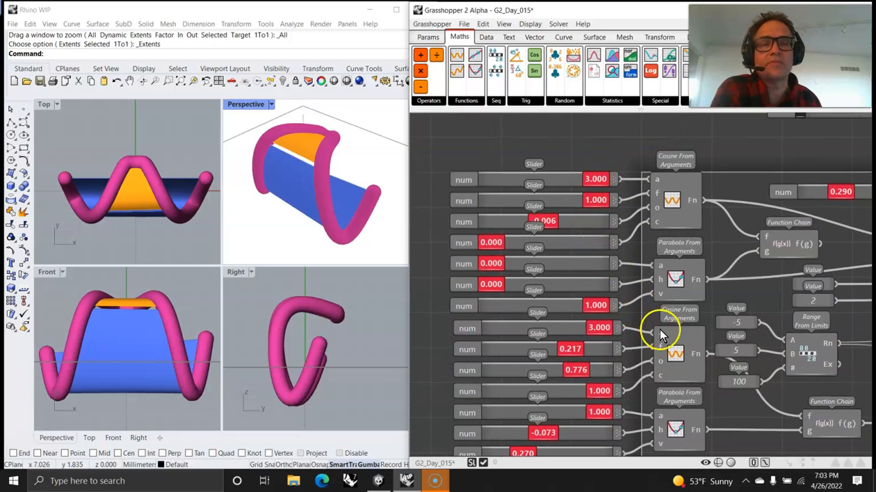
right_drag(752, 296, 673, 218)
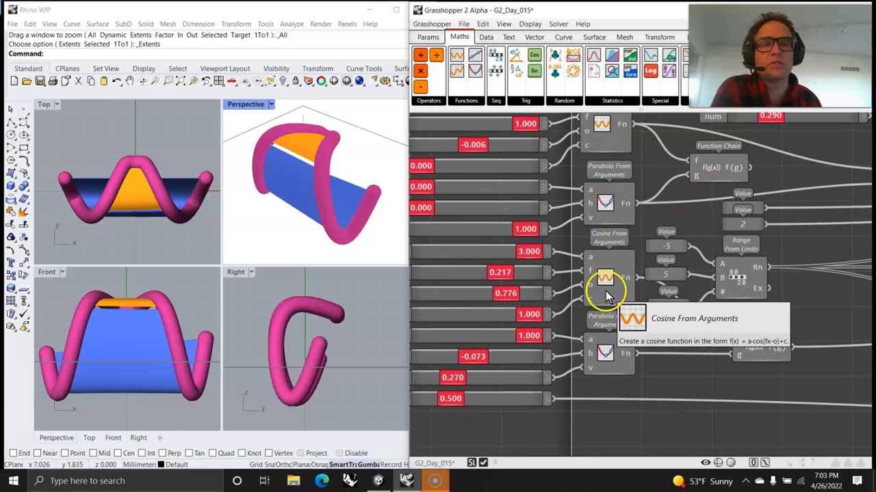
right_drag(621, 395, 647, 378)
Place a Sine From Arguments component below the second Parabola From Arguments.
right_drag(319, 201, 299, 205)
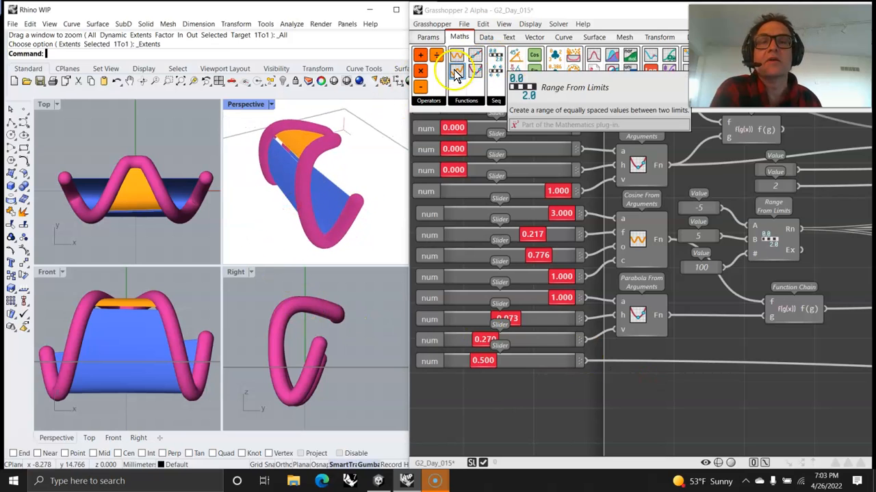
drag(457, 76, 650, 411)
mouse_move(657, 178)
right_down()
mouse_move(648, 253)
mouse_move(631, 268)
right_up()
Navigate to the lower function components and select the Value 5 component.
scroll(636, 386, down, 5)
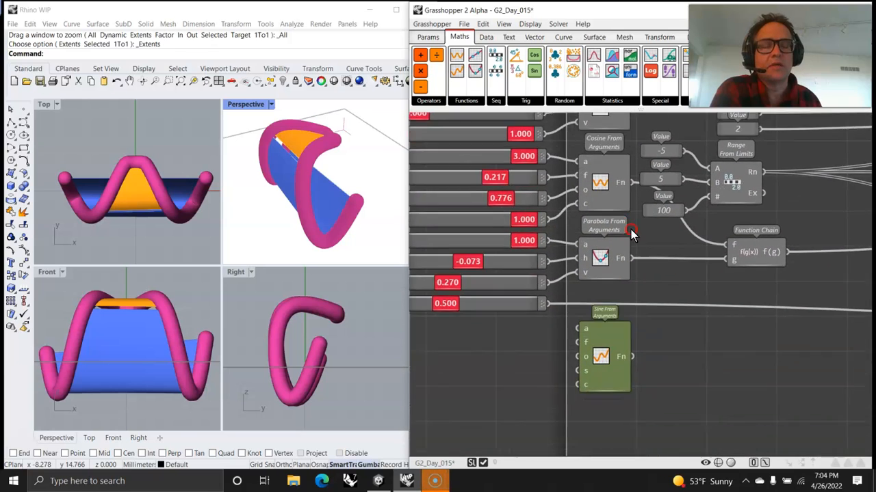
right_drag(649, 376, 621, 424)
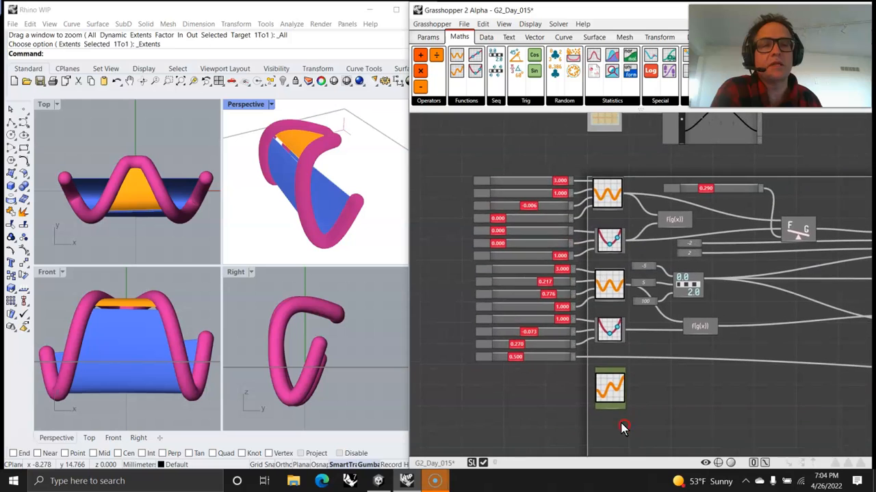
scroll(595, 335, up, 5)
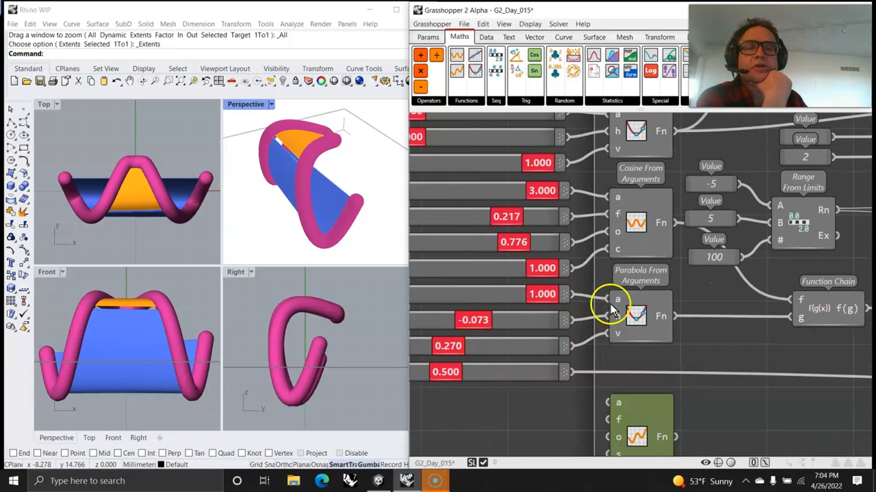
mouse_move(719, 293)
right_down()
mouse_move(680, 329)
mouse_move(666, 365)
mouse_move(608, 365)
right_up()
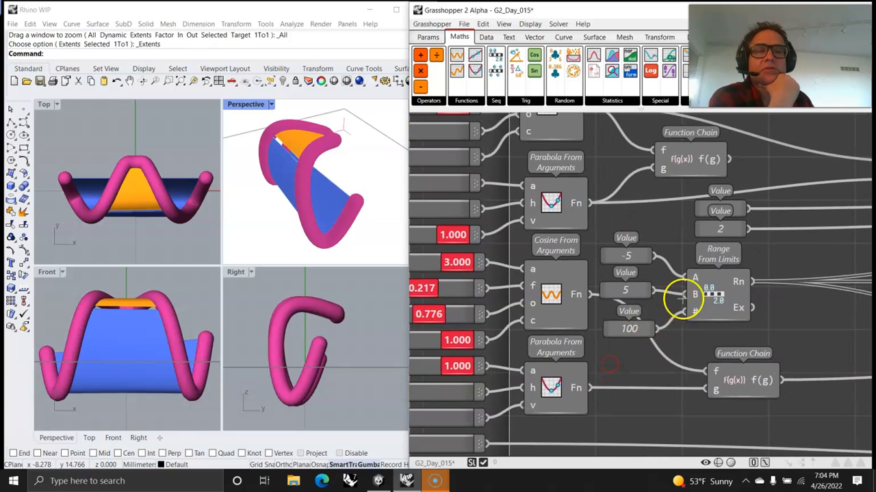
click(639, 290)
right_drag(726, 312, 590, 360)
scroll(711, 336, down, 1)
right_drag(731, 333, 697, 310)
Move the upper and lower Function Chain components into a tidier layout and test the num slider.
click(540, 218)
drag(518, 214, 548, 210)
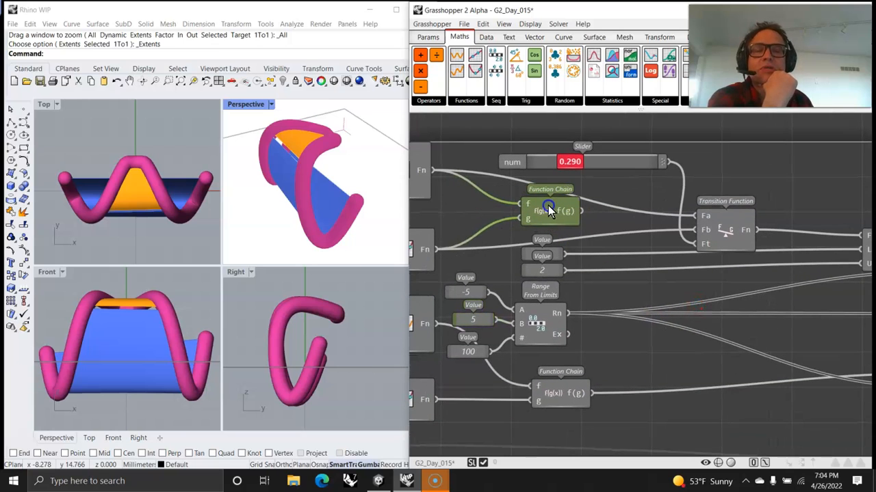
drag(565, 396, 542, 390)
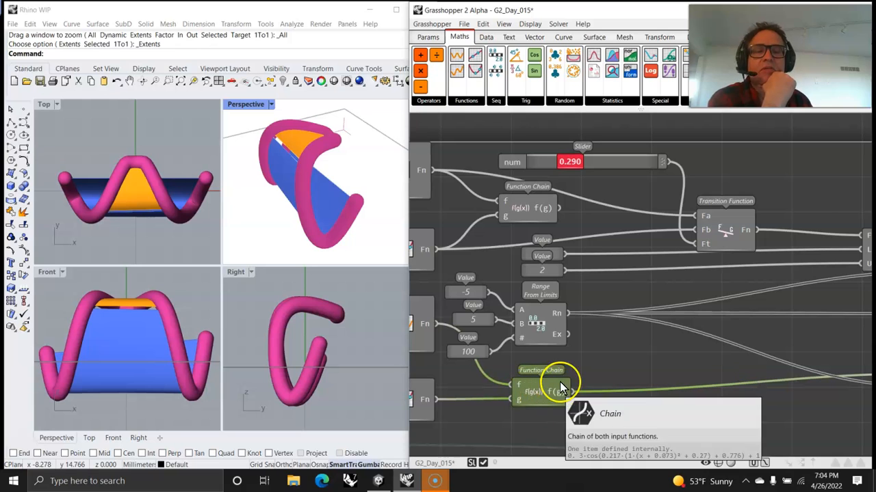
drag(531, 212, 538, 214)
right_drag(725, 299, 639, 312)
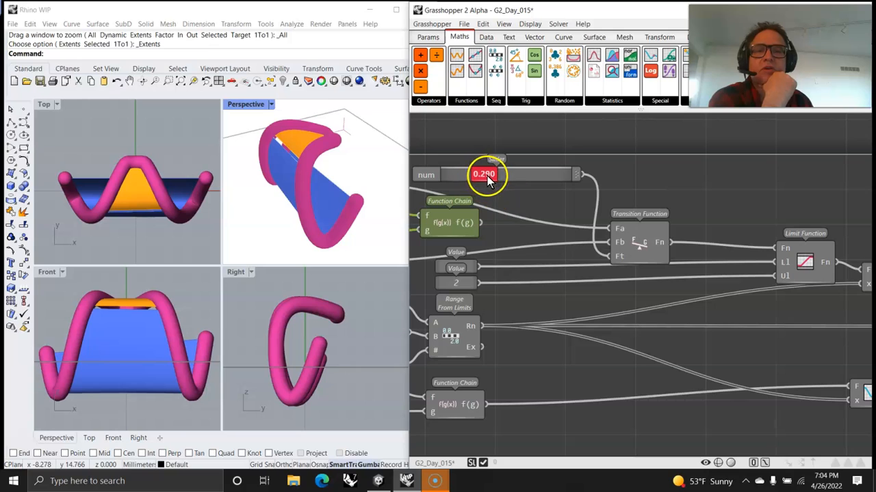
mouse_move(487, 176)
mouse_down()
mouse_move(553, 172)
mouse_move(448, 190)
mouse_move(467, 179)
mouse_move(558, 174)
mouse_move(426, 179)
mouse_move(514, 176)
mouse_move(486, 178)
mouse_up()
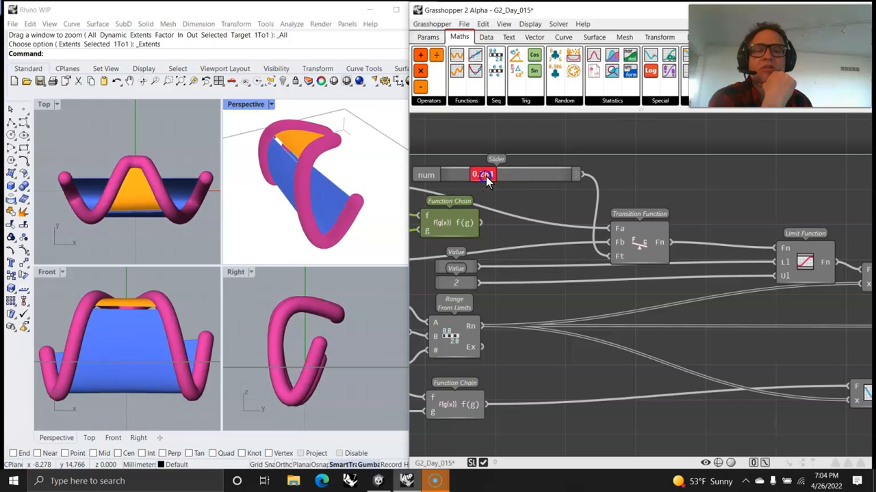
right_drag(777, 335, 527, 307)
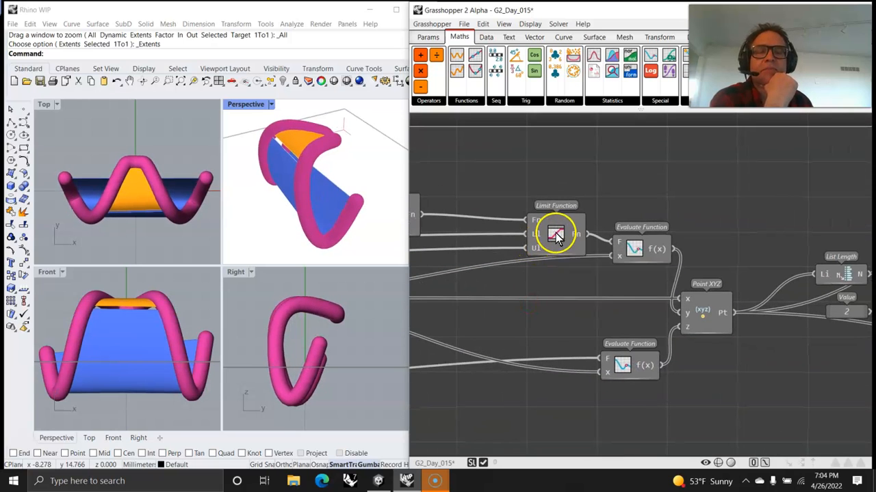
drag(556, 235, 518, 246)
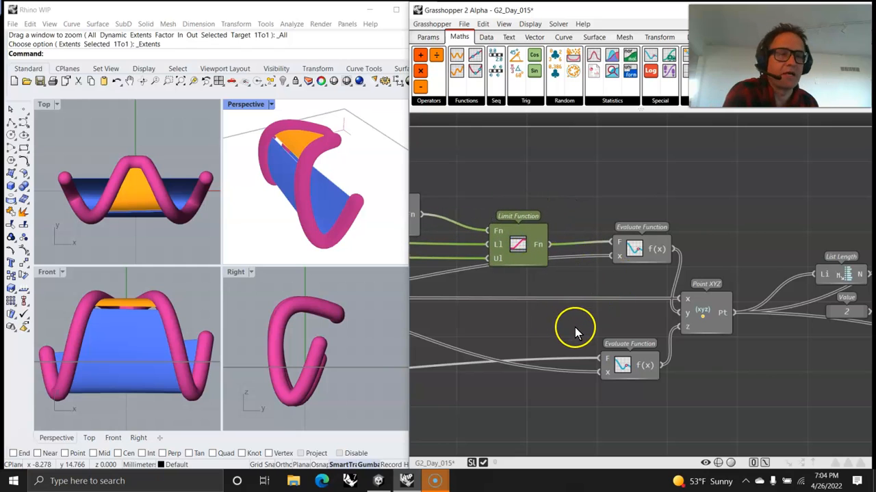
drag(637, 249, 619, 269)
right_drag(747, 368, 591, 346)
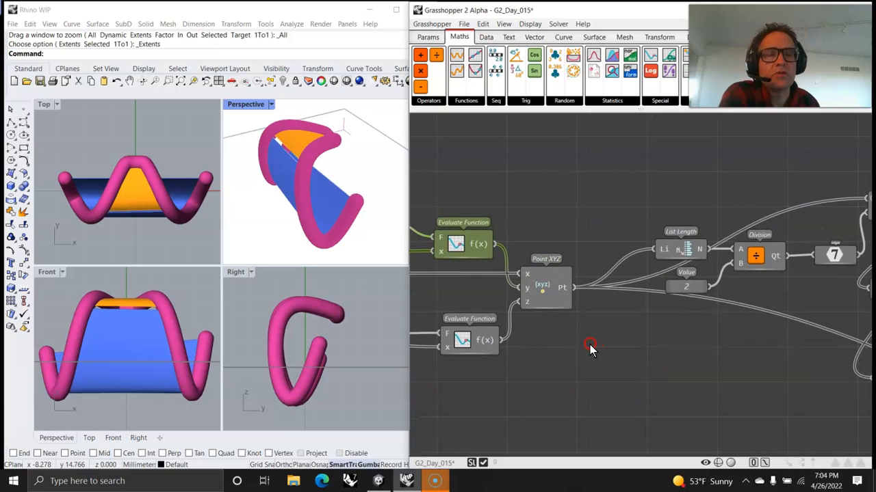
right_drag(727, 357, 623, 391)
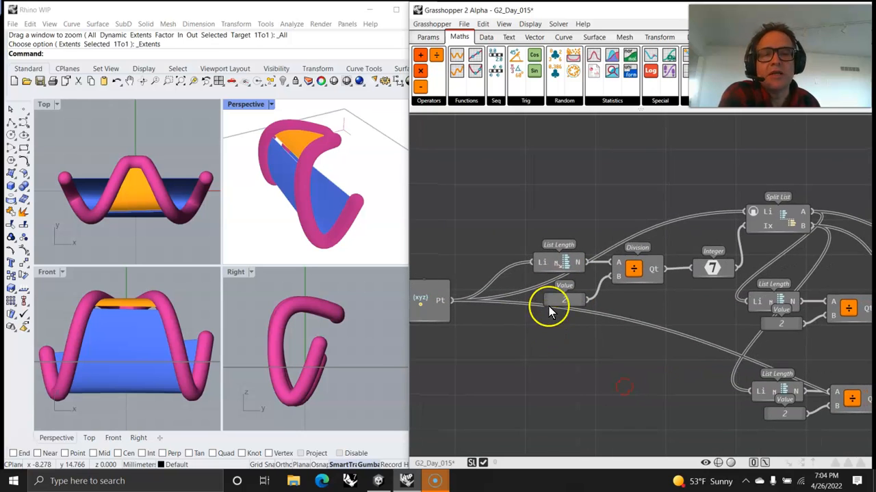
drag(563, 262, 554, 242)
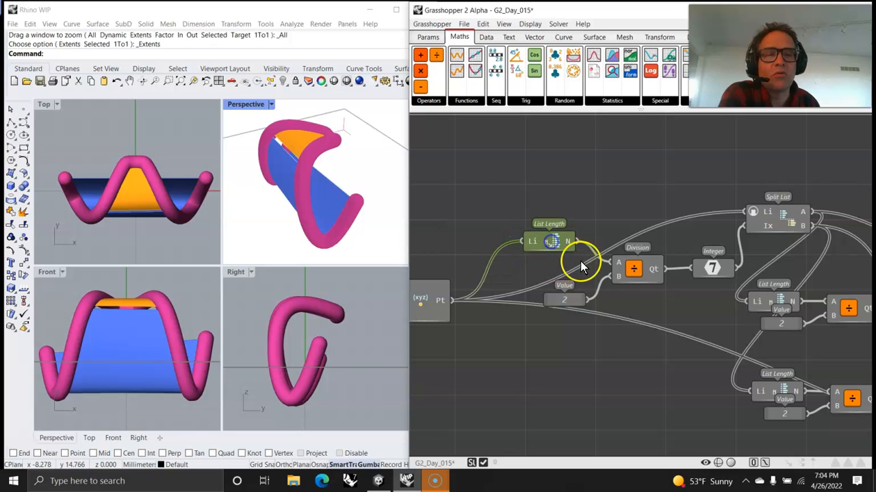
right_drag(714, 309, 550, 343)
click(606, 257)
right_drag(631, 293, 551, 213)
right_drag(646, 309, 624, 305)
scroll(619, 299, down, 2)
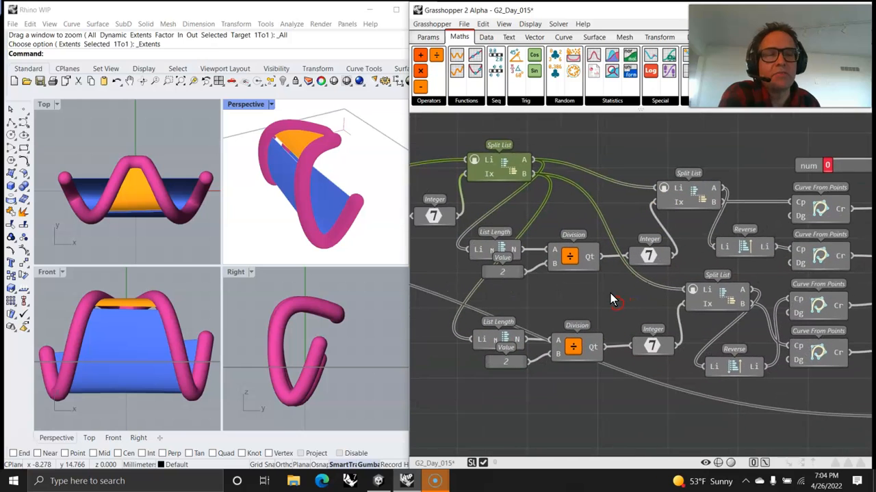
right_drag(677, 339, 580, 338)
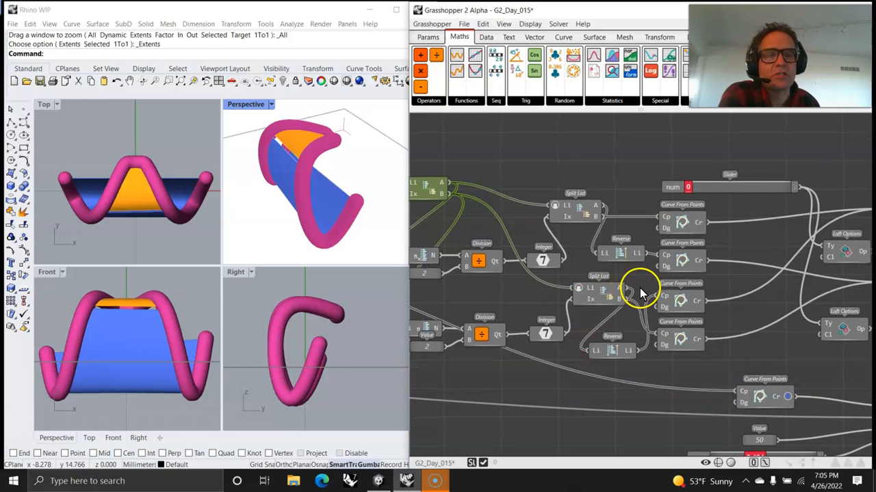
right_drag(538, 288, 619, 280)
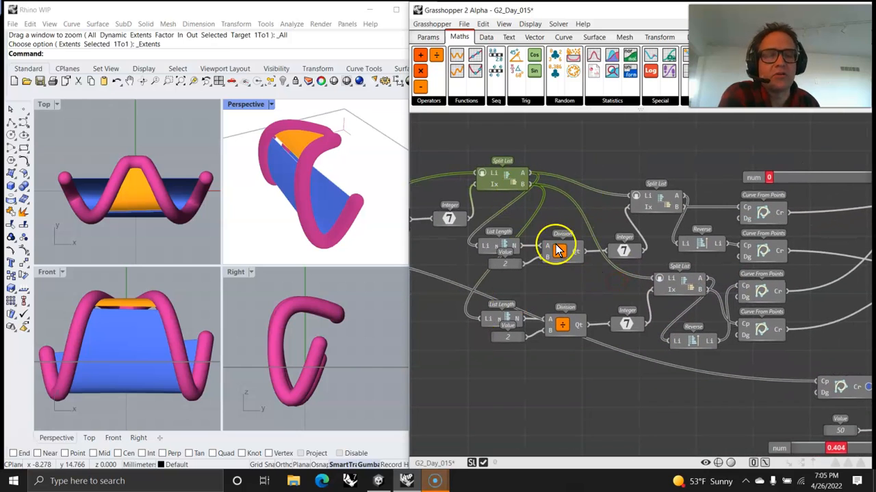
right_drag(704, 333, 597, 363)
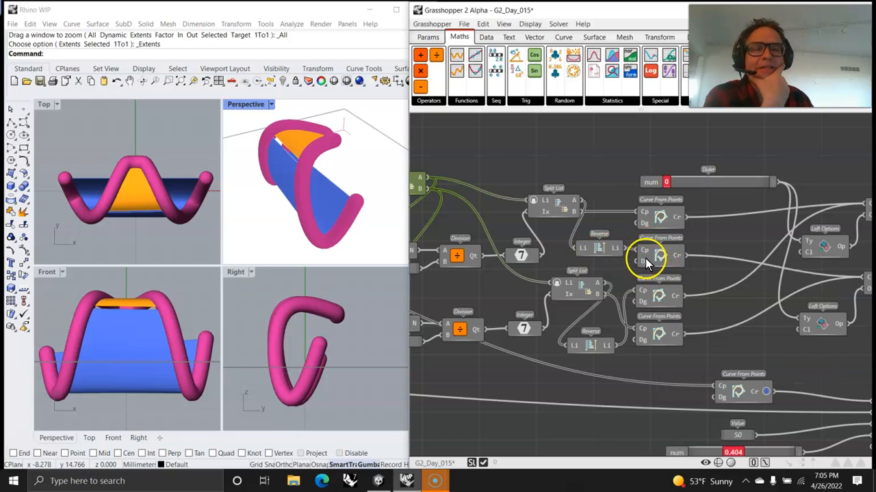
Set the top slider above the curve components to 1.
right_drag(724, 267, 610, 280)
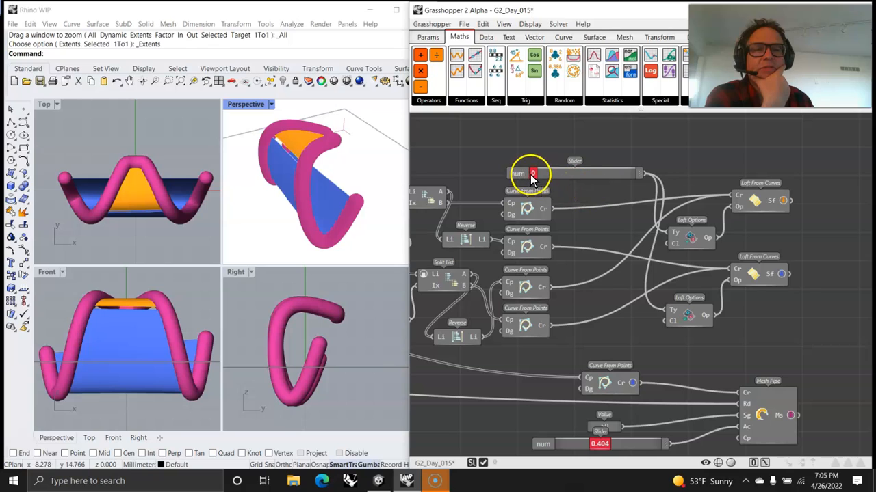
drag(533, 174, 606, 175)
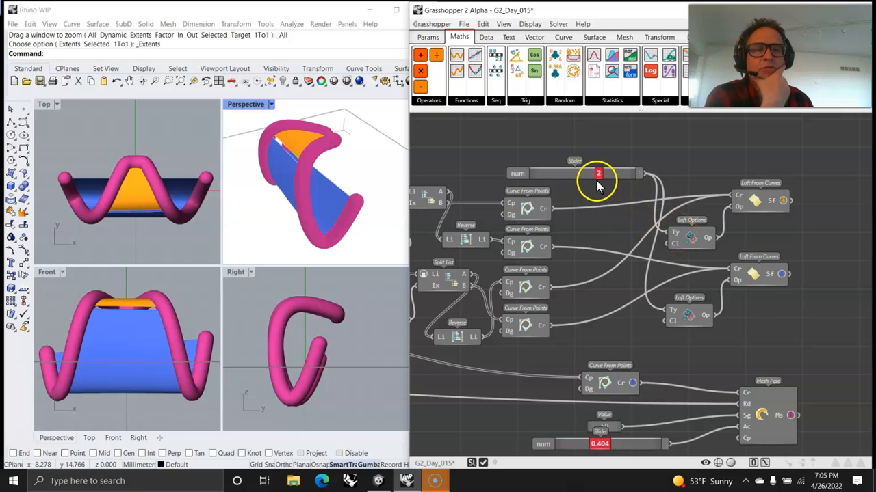
drag(577, 174, 555, 174)
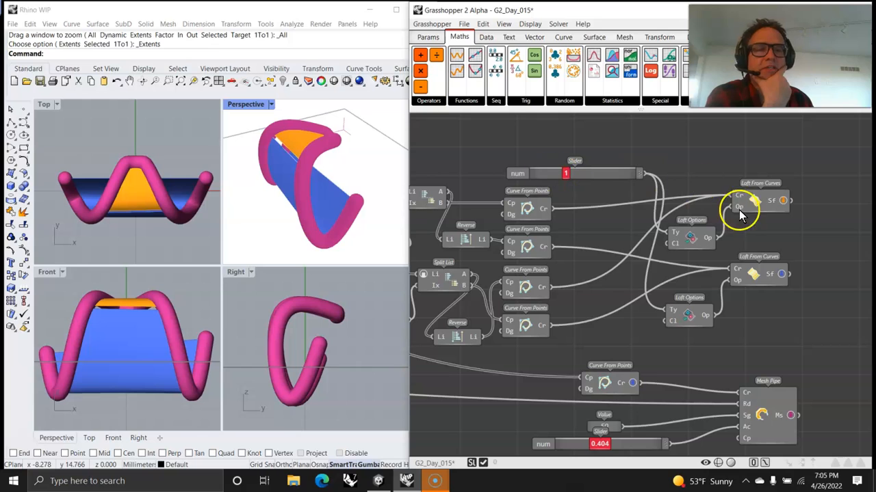
Highlight each Loft From Curves surface in Rhino, then orbit the Perspective view to inspect them.
click(756, 200)
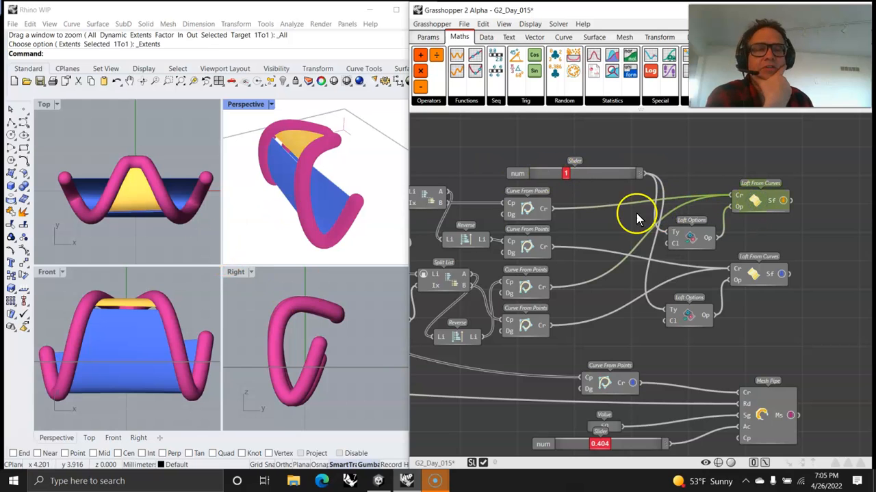
click(764, 275)
click(735, 299)
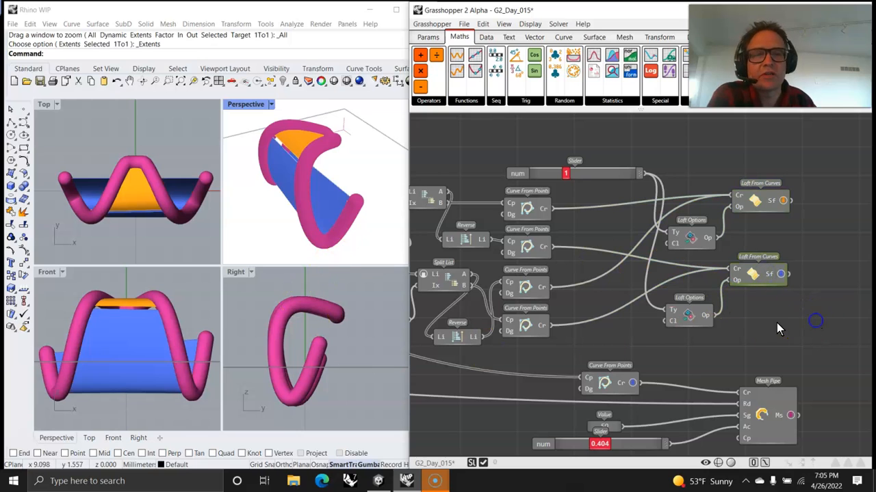
right_drag(305, 220, 361, 188)
right_drag(703, 416, 691, 308)
right_drag(287, 244, 229, 214)
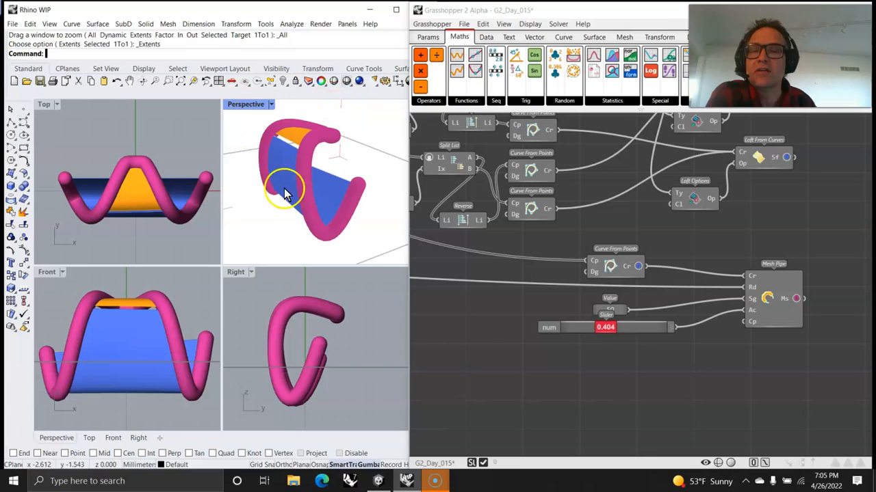
Raise the mesh pipe slider slightly above 0.404 and bring the function sliders into view.
click(613, 339)
drag(607, 335, 618, 332)
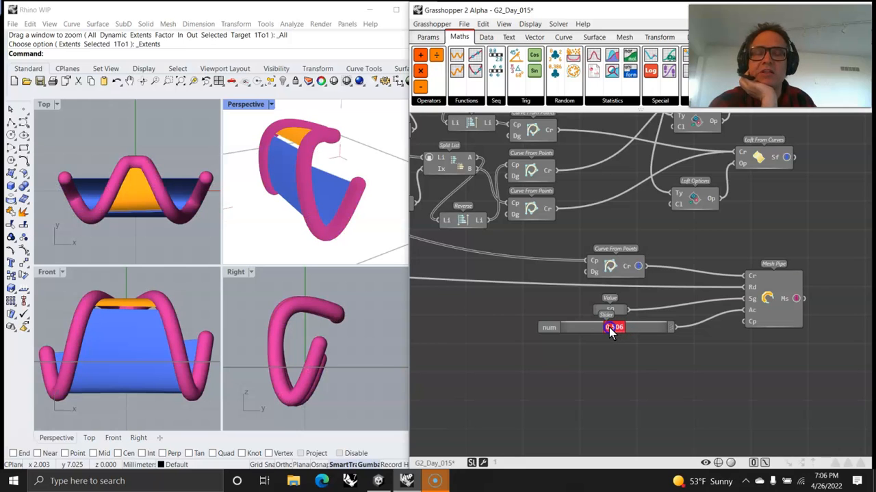
right_drag(501, 321, 754, 358)
right_drag(523, 310, 735, 340)
scroll(505, 319, down, 3)
right_drag(478, 305, 764, 281)
right_drag(610, 289, 728, 334)
right_drag(509, 315, 633, 404)
scroll(577, 318, up, 3)
right_drag(549, 213, 593, 234)
Try values on the first Cosine From Arguments sliders, ending near 1.000 and 0.034.
drag(610, 217, 580, 221)
drag(557, 228, 614, 237)
click(564, 254)
mouse_move(565, 255)
mouse_down()
mouse_move(589, 252)
mouse_move(518, 258)
mouse_move(587, 255)
mouse_move(564, 264)
mouse_up()
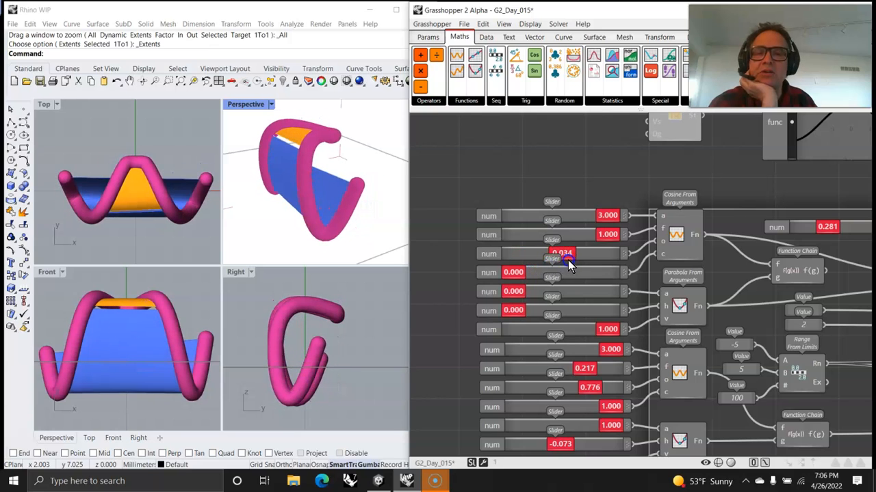
Raise the first cosine's third and fourth values, set the parabola's last near 0.3, and ease the second cosine down.
mouse_move(576, 259)
mouse_down()
mouse_move(585, 255)
mouse_move(544, 253)
mouse_move(593, 256)
mouse_up()
drag(526, 273, 595, 312)
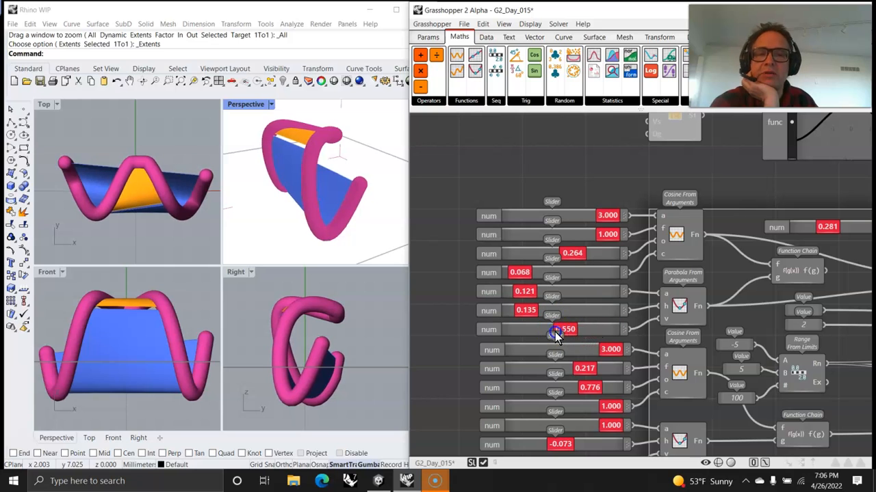
drag(528, 334, 573, 328)
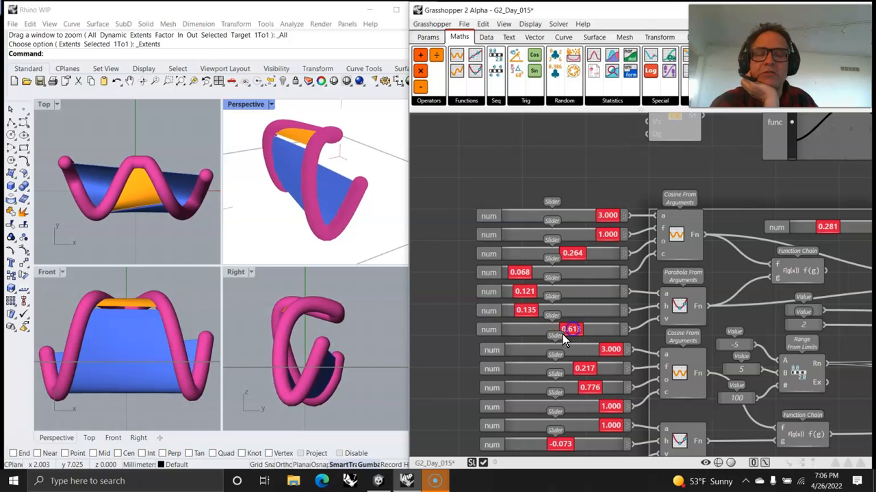
drag(570, 329, 546, 329)
right_drag(544, 348, 528, 264)
drag(595, 266, 580, 299)
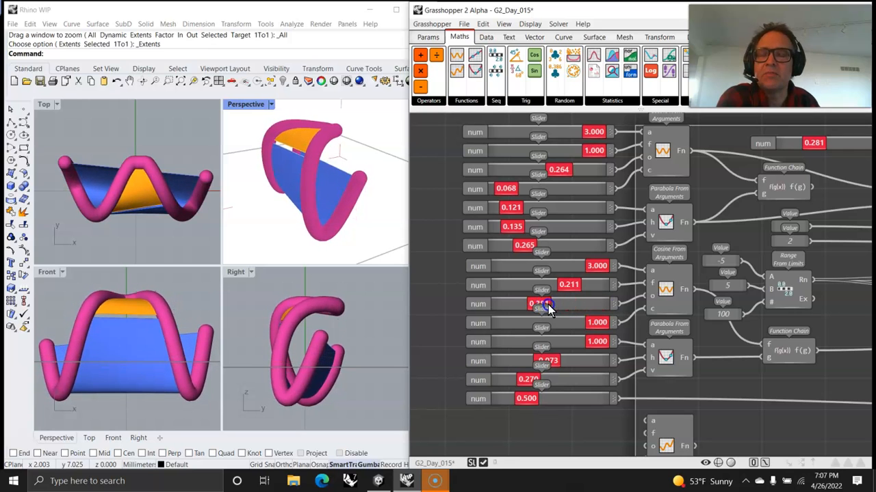
Lower the second parabola's first value to 0.835 and adjust the Transition Function blend value.
drag(592, 321, 583, 342)
right_drag(778, 185, 624, 235)
drag(656, 191, 663, 212)
right_drag(545, 320, 759, 224)
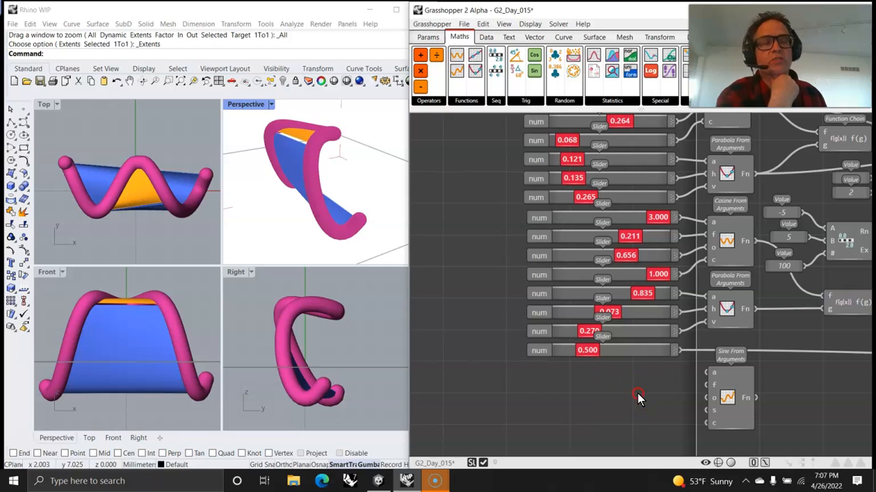
right_drag(637, 397, 530, 397)
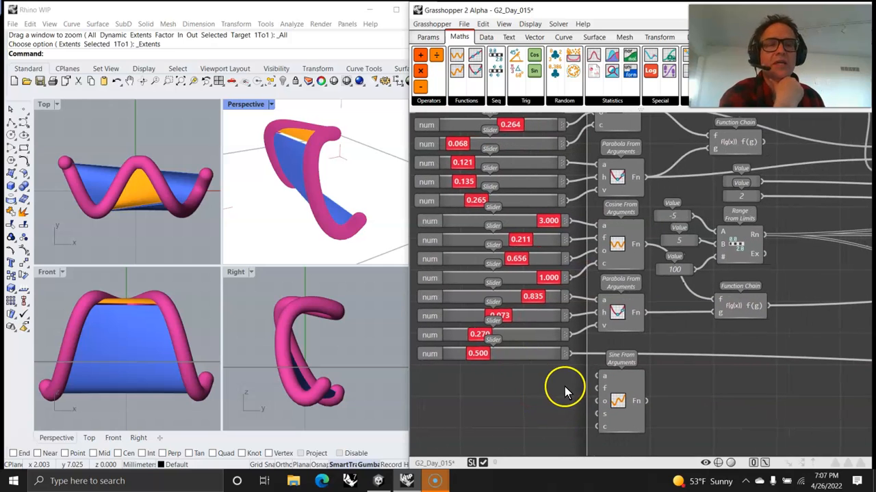
Wire the 3.000, 0.211, 0.656 and 1.000 sliders into the sine's a, f, o and c inputs.
mouse_move(742, 367)
right_down()
mouse_move(688, 368)
mouse_move(766, 368)
right_up()
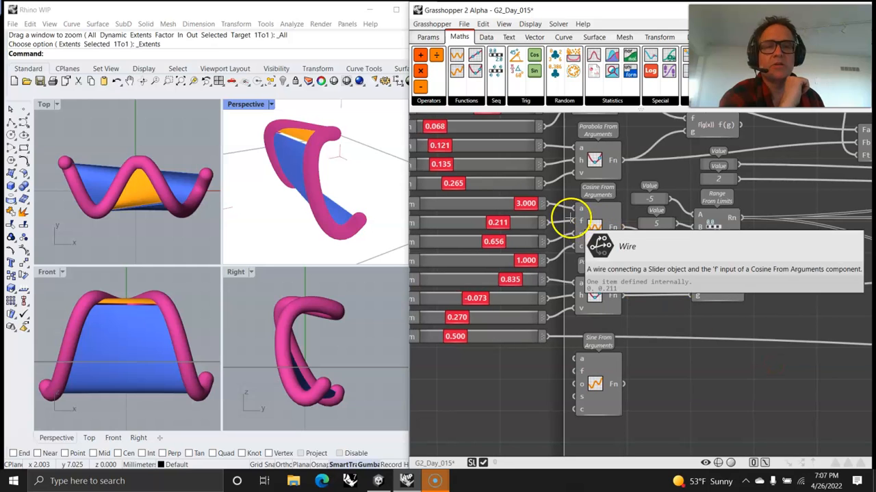
drag(546, 203, 572, 360)
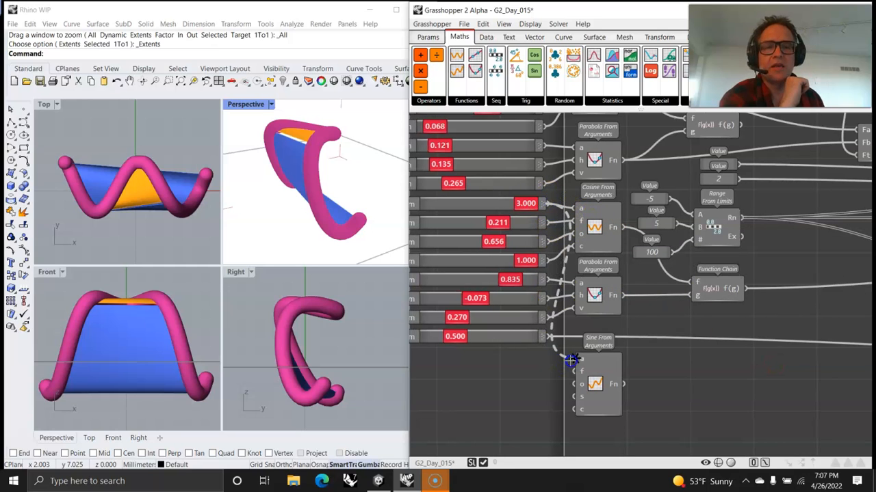
drag(547, 223, 576, 372)
drag(547, 240, 580, 392)
scroll(580, 392, up, 3)
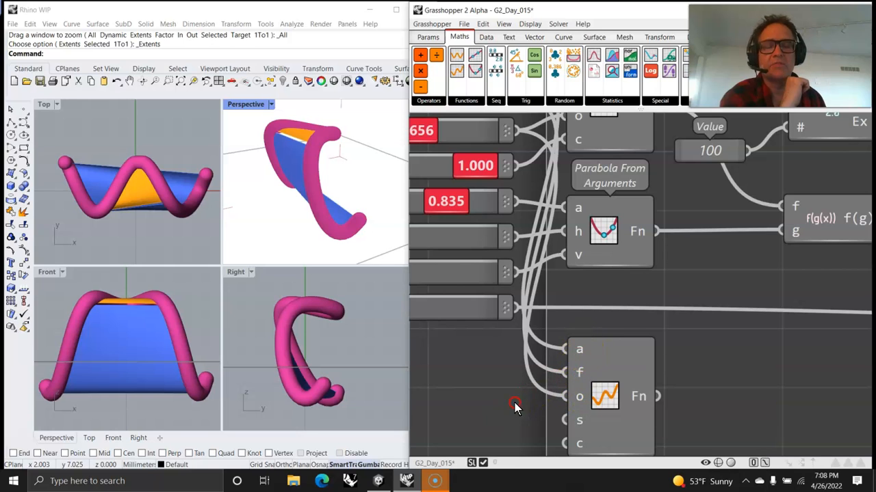
scroll(515, 403, down, 3)
right_drag(517, 362, 516, 382)
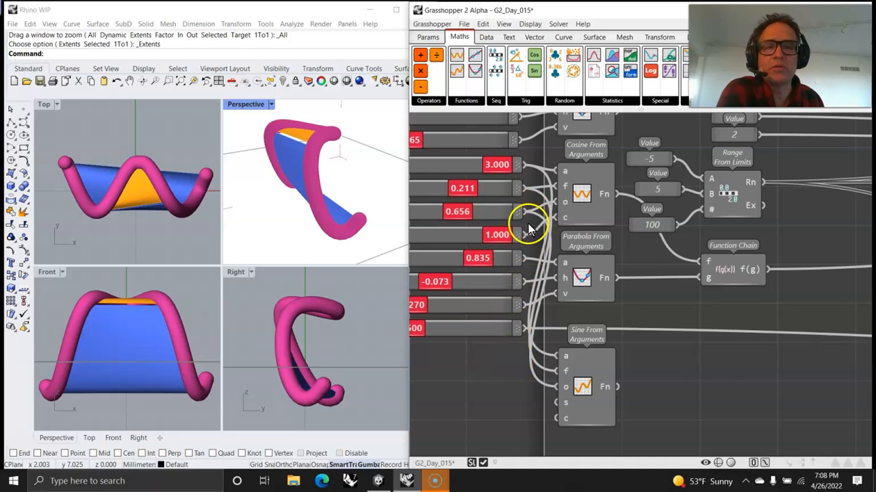
drag(521, 216, 562, 422)
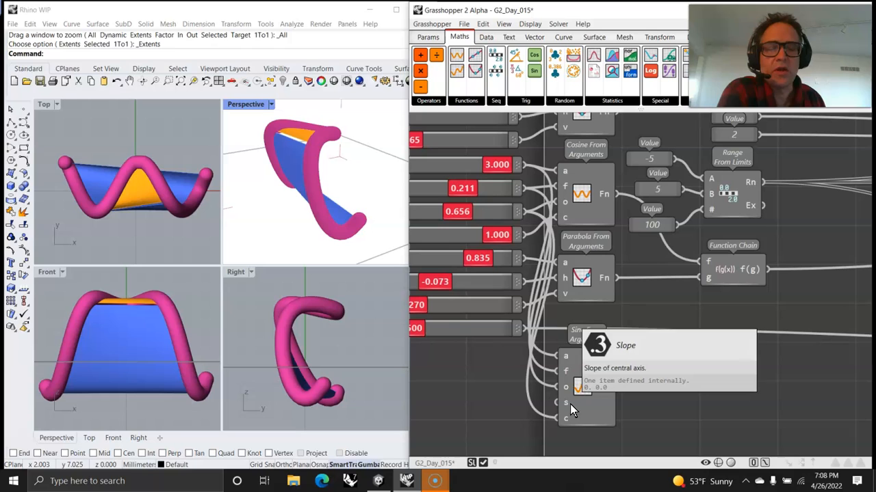
click(490, 404)
right_drag(477, 413, 591, 351)
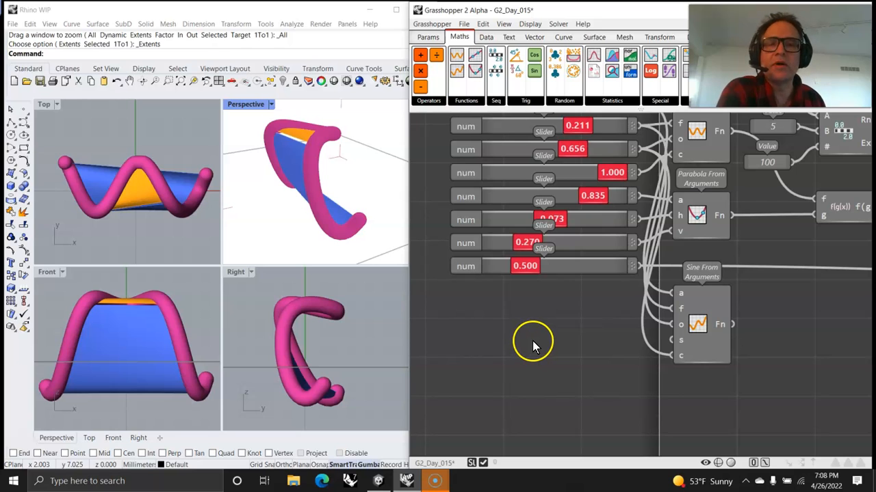
Add a new Number Slider below the Sine From Arguments component.
click(428, 37)
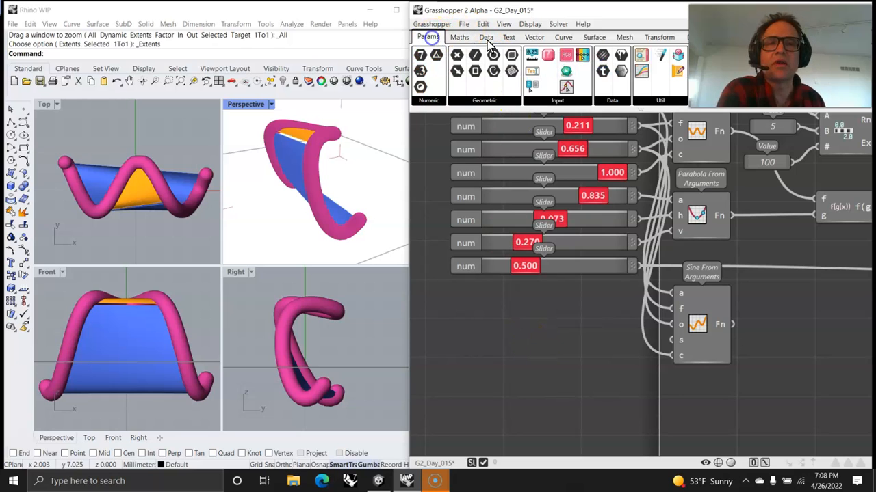
drag(534, 60, 537, 346)
right_click(537, 347)
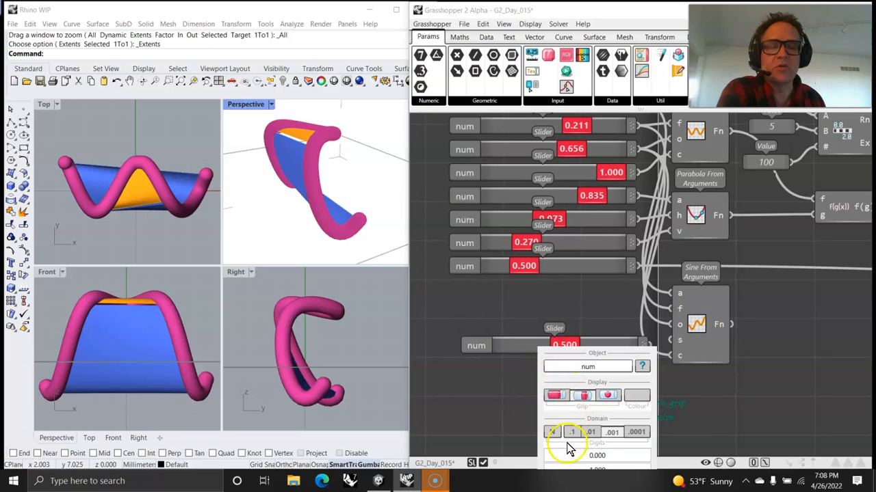
right_drag(694, 426, 694, 331)
Change the new slider's upper limit from 1.000 to 3.000.
right_click(537, 252)
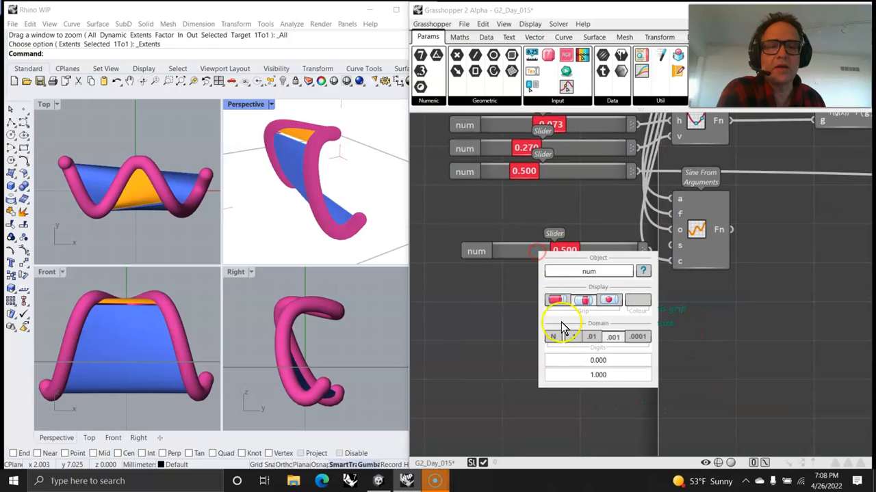
click(594, 374)
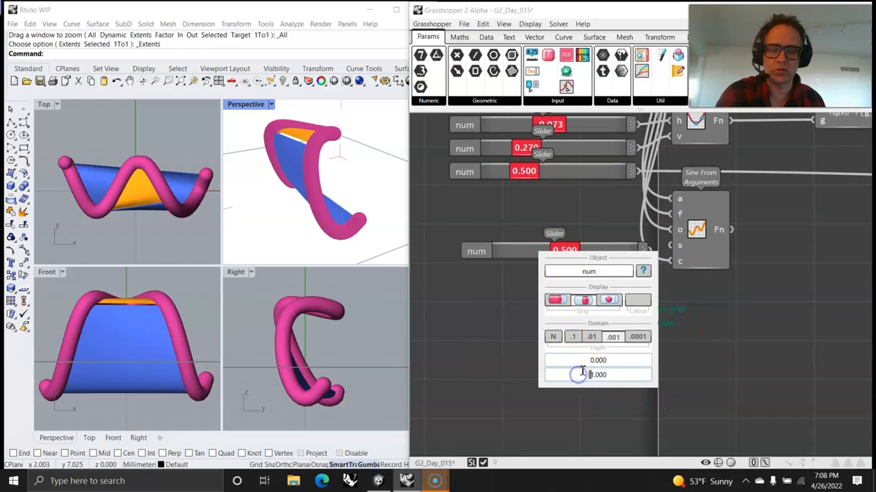
drag(588, 374, 619, 377)
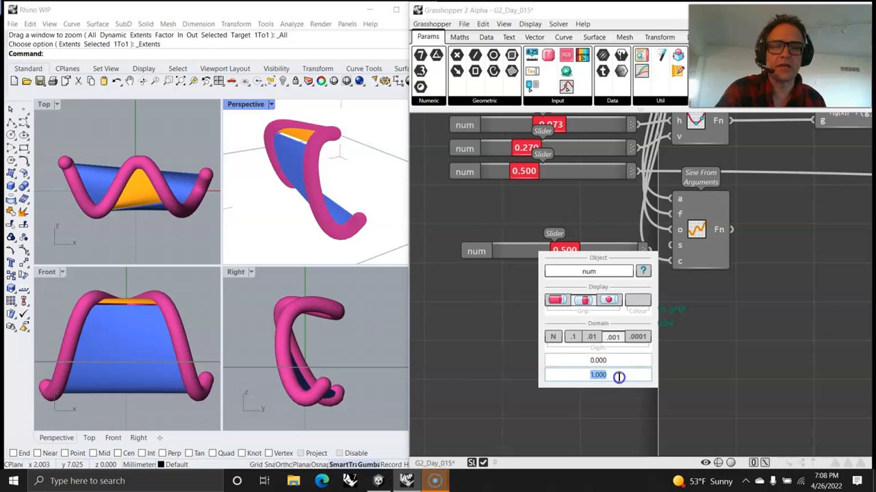
text(3.000)
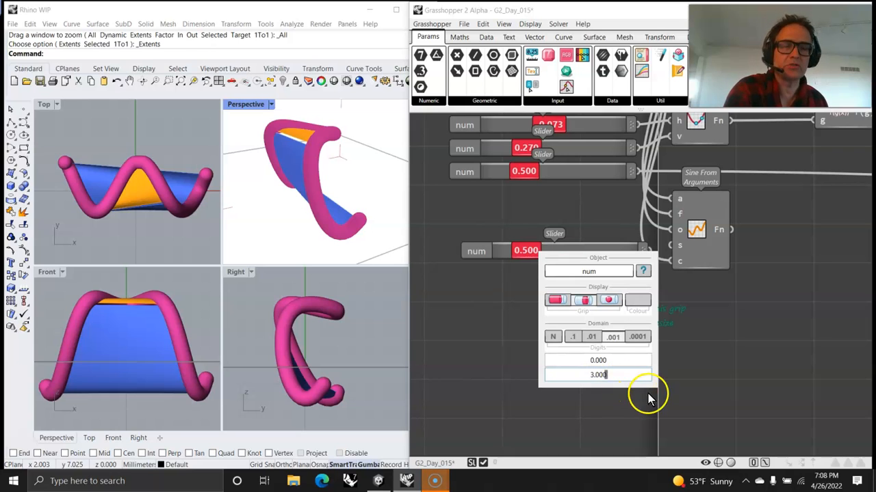
click(712, 367)
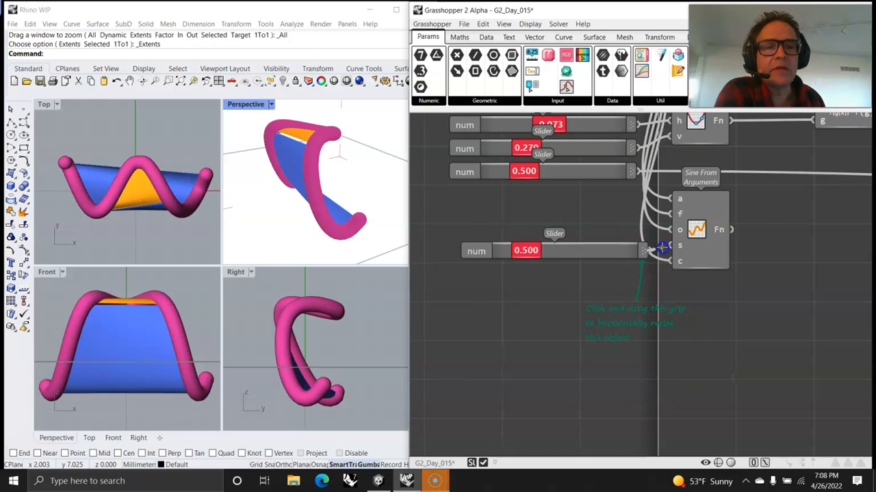
Set the new slider to 0.924 and connect the sine function into the function chain.
drag(498, 253, 541, 255)
right_drag(796, 236, 588, 350)
scroll(671, 313, down, 4)
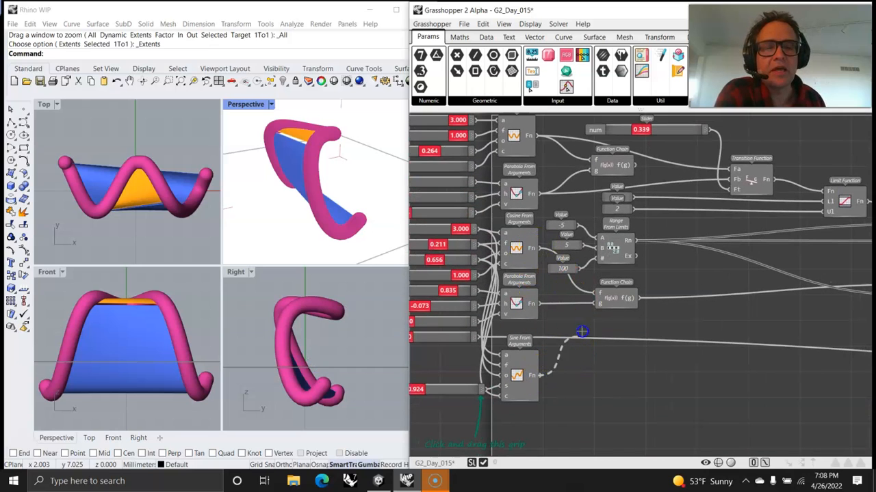
drag(590, 294, 597, 294)
Fit the form in all Rhino views, orbit the perspective, and lower the top cosine slider to -0.599.
right_drag(326, 249, 391, 195)
scroll(312, 207, down, 7)
scroll(328, 206, down, 4)
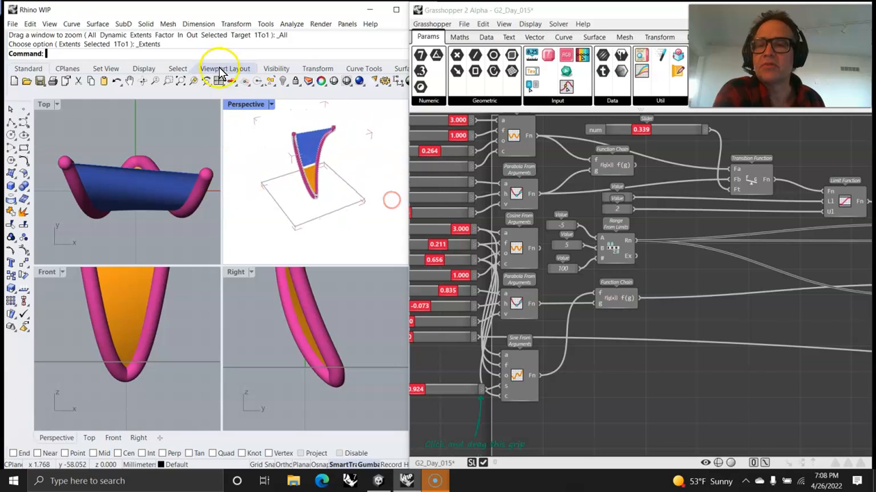
click(181, 81)
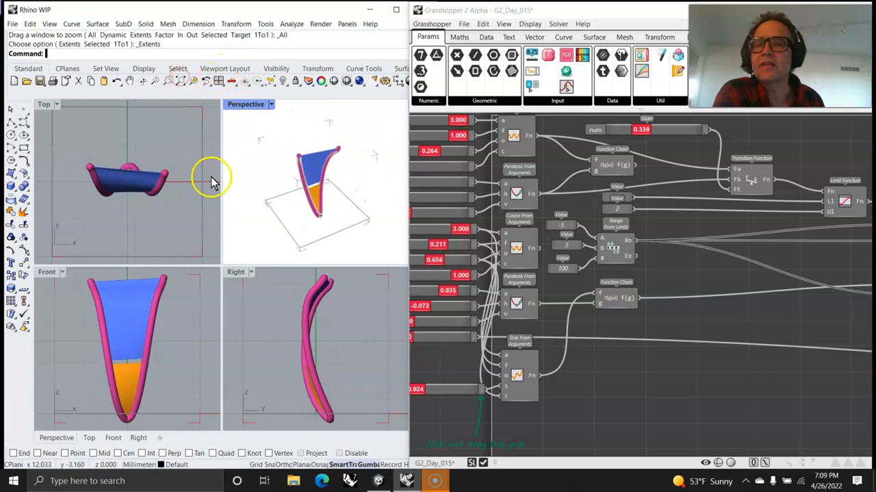
right_drag(283, 219, 305, 203)
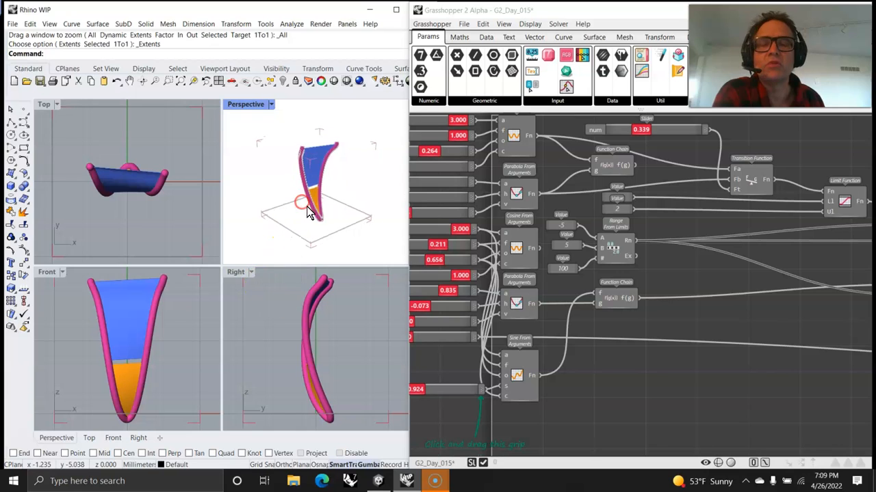
scroll(322, 209, up, 7)
scroll(324, 216, down, 3)
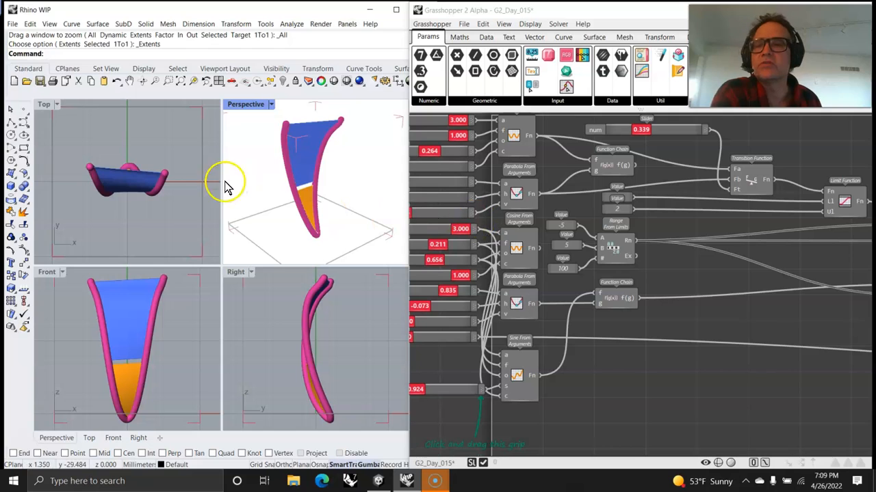
right_drag(485, 192, 656, 236)
drag(628, 165, 568, 219)
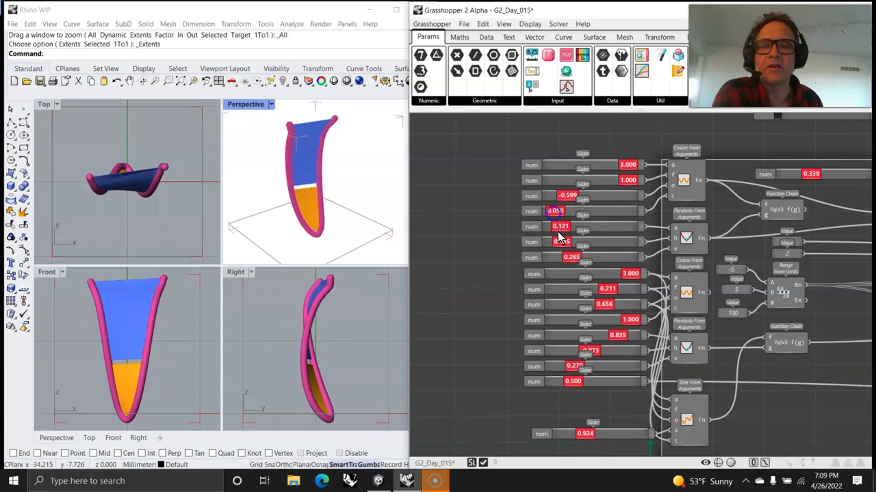
Retune the cosine and parabola sliders, lowering the sixth to 0.087 and the second parabola's first to 0.507.
drag(612, 229, 564, 234)
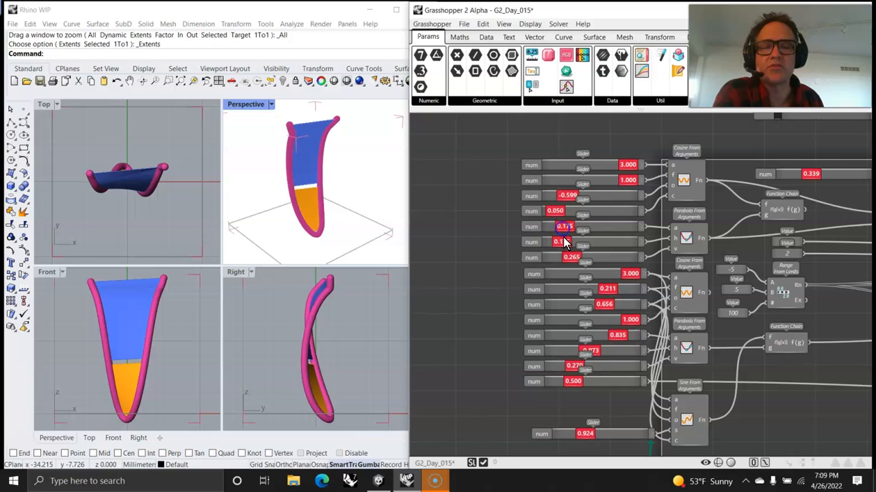
drag(613, 248, 570, 247)
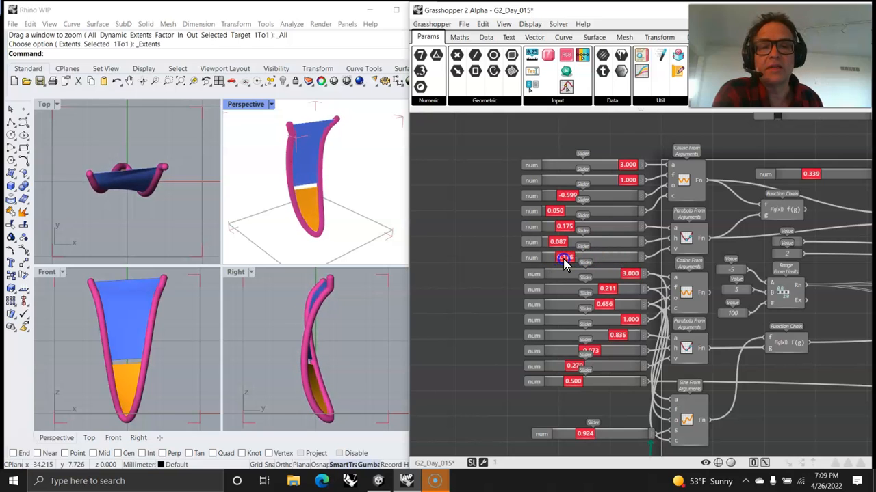
drag(615, 275, 610, 300)
right_drag(607, 324, 562, 287)
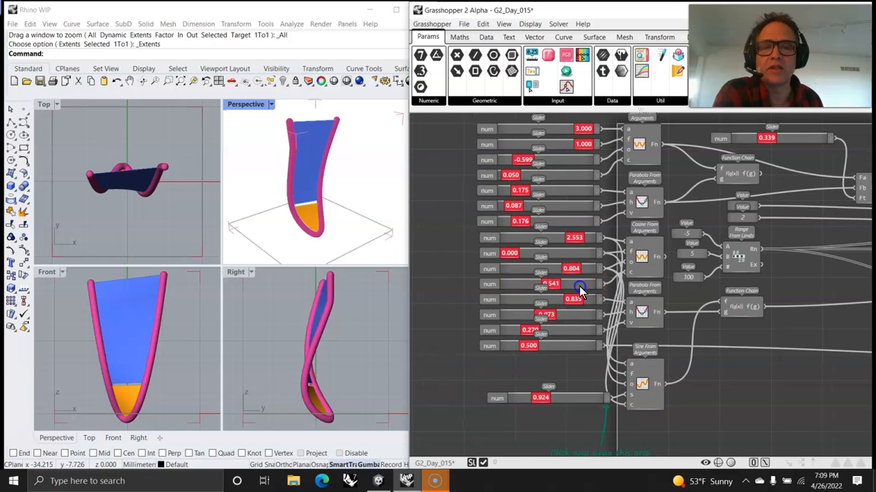
drag(575, 306, 553, 326)
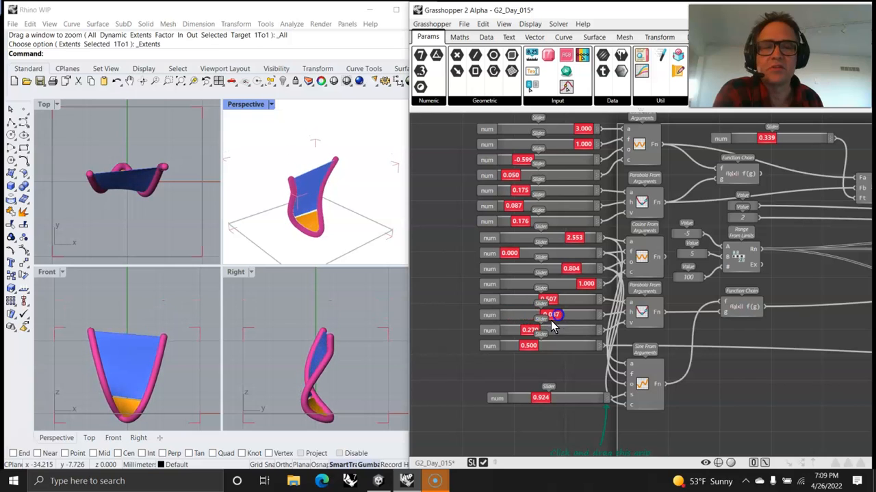
Pan and zoom out the canvas to frame the downstream pipe and surface components.
right_drag(799, 343, 577, 344)
scroll(727, 315, down, 1)
scroll(727, 314, down, 1)
right_drag(743, 313, 485, 313)
right_drag(776, 307, 509, 299)
right_drag(789, 288, 694, 296)
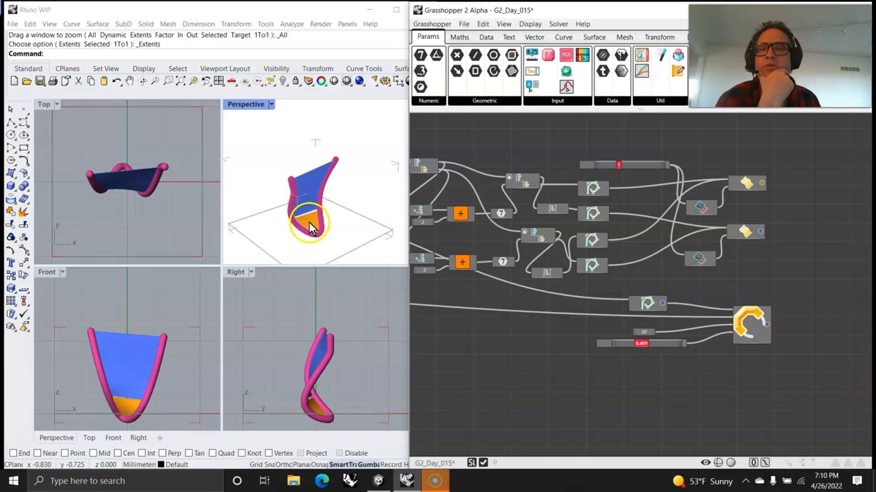
Wire the second Cosine function's output into the Function Chain's f input.
right_drag(471, 304, 742, 276)
right_drag(518, 292, 683, 318)
scroll(513, 313, up, 5)
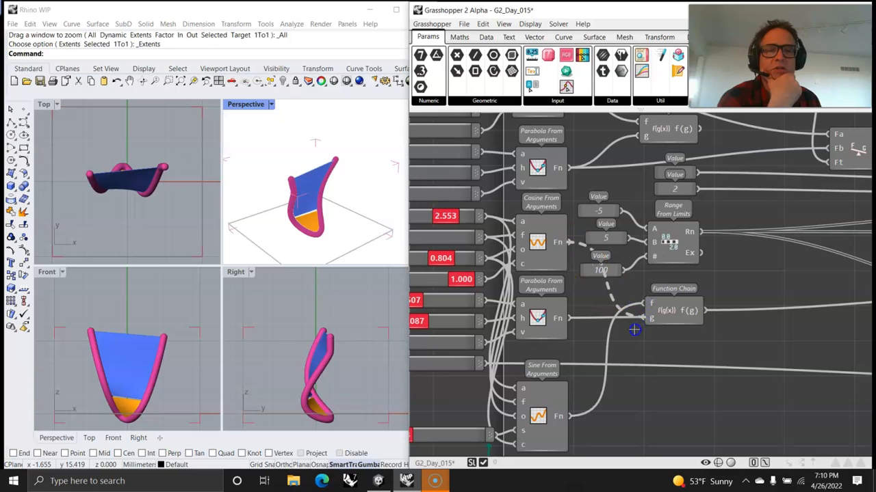
drag(650, 304, 649, 304)
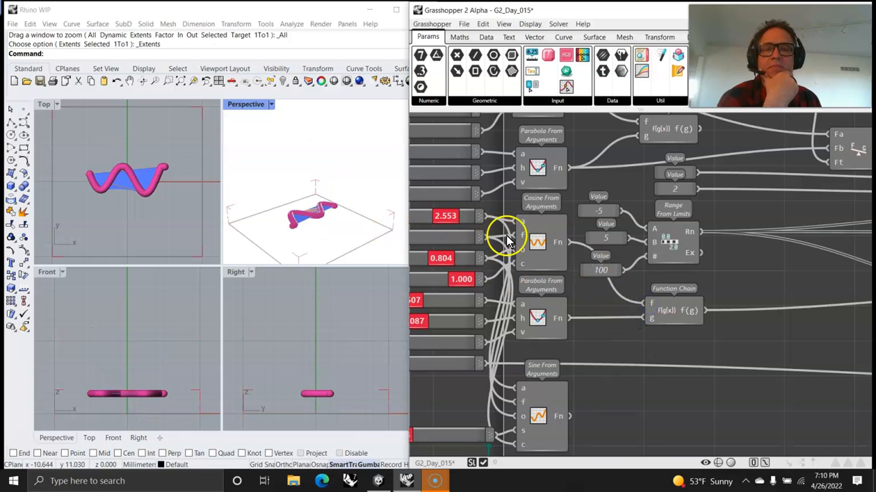
right_drag(507, 239, 750, 258)
Set the third slider to 0.710, the fourth to 0.155, and the second cosine's frequency to 0.300.
right_drag(662, 252, 580, 303)
drag(567, 270, 645, 250)
mouse_move(554, 295)
mouse_down()
mouse_move(636, 290)
mouse_move(553, 294)
mouse_up()
right_drag(529, 425, 487, 327)
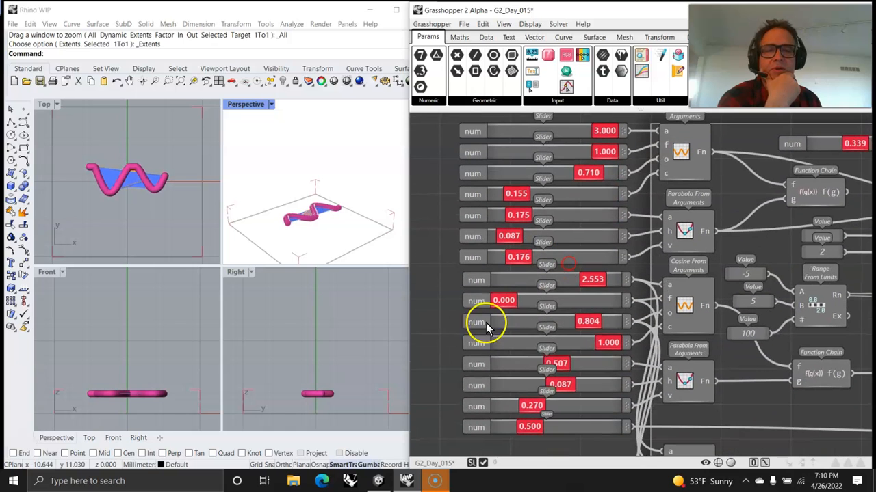
drag(510, 299, 628, 305)
Zoom Extents in all Rhino views, then zoom in and center the wavy arch in the viewports.
right_click(182, 82)
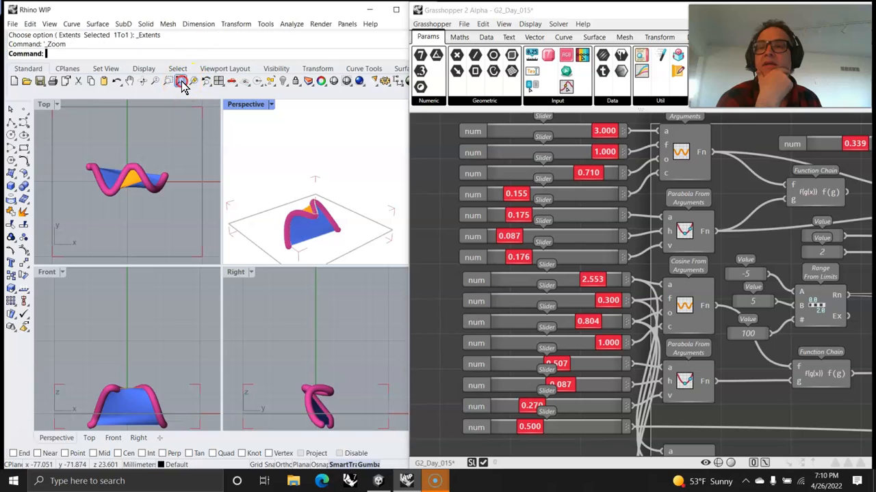
scroll(121, 344, up, 3)
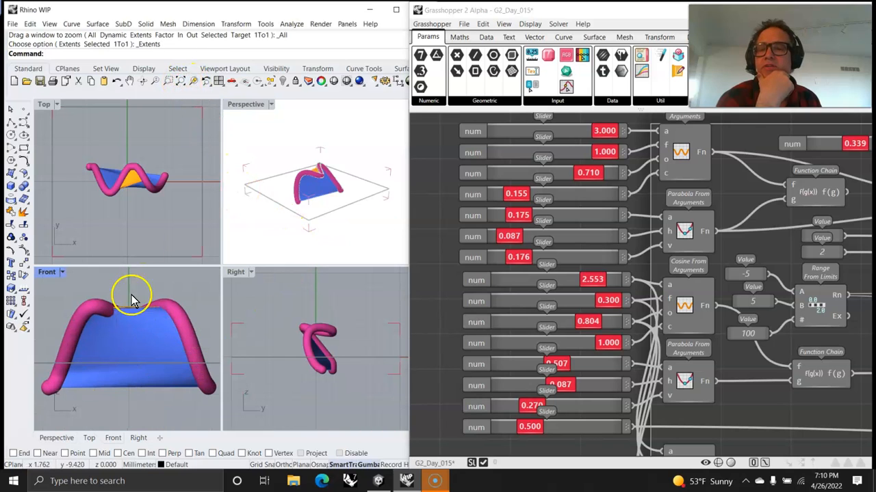
scroll(106, 184, up, 3)
right_drag(171, 184, 154, 188)
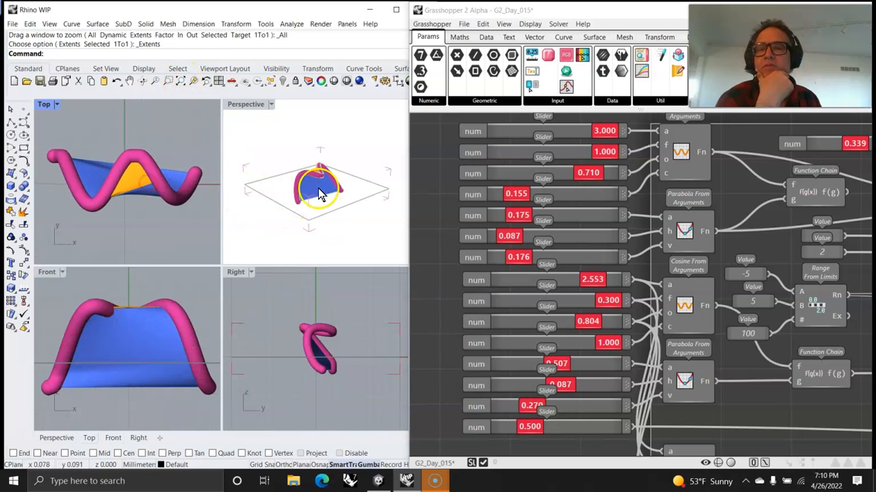
scroll(320, 194, up, 5)
scroll(319, 344, up, 3)
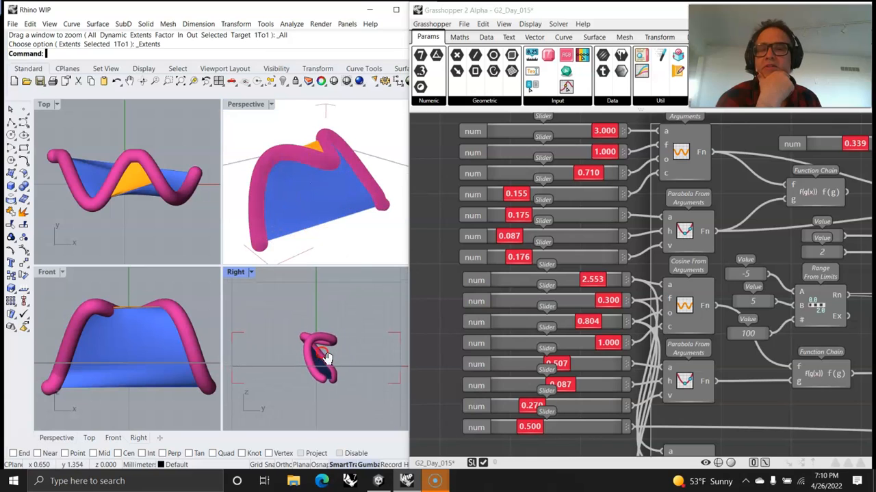
scroll(329, 354, up, 8)
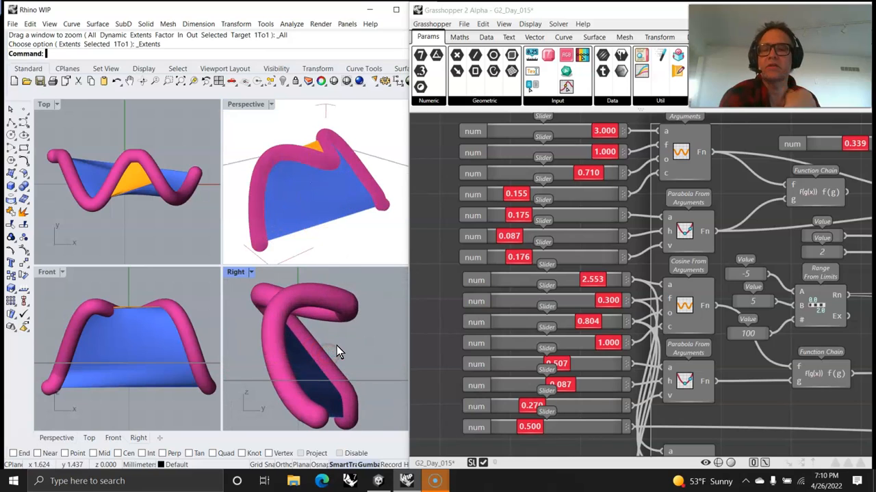
right_drag(336, 347, 345, 343)
click(539, 222)
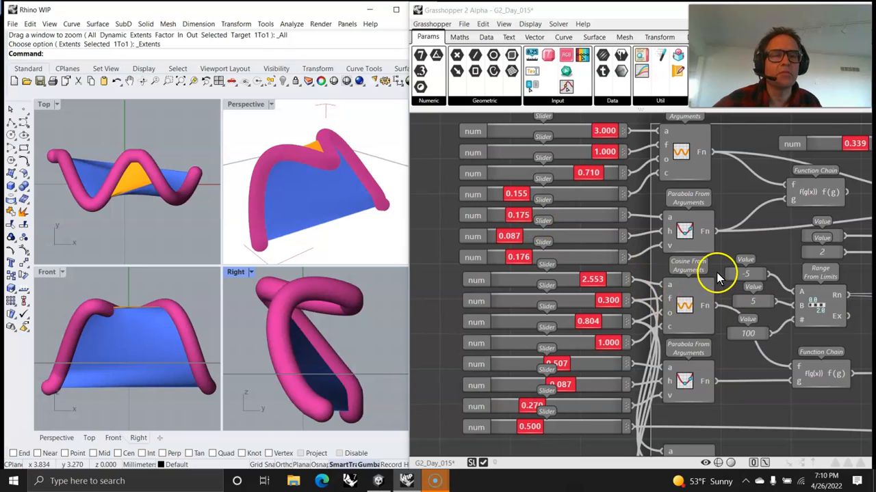
scroll(752, 293, down, 2)
right_drag(830, 420, 659, 350)
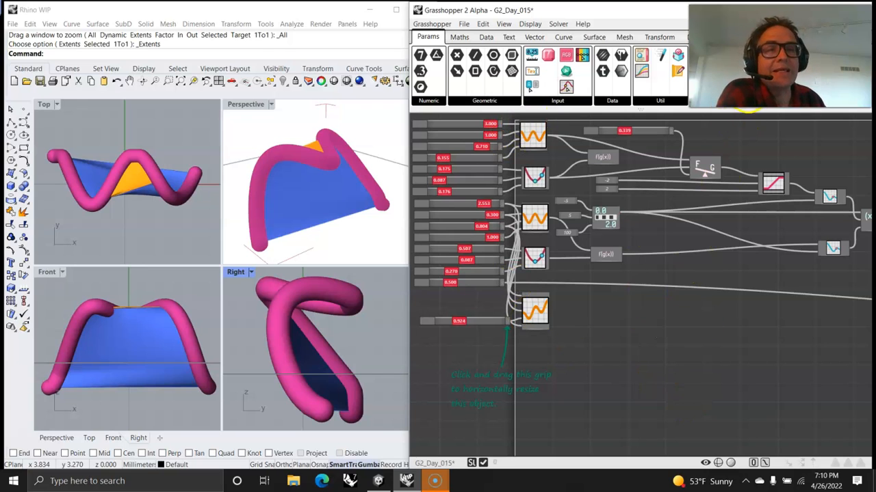
right_drag(764, 369, 598, 363)
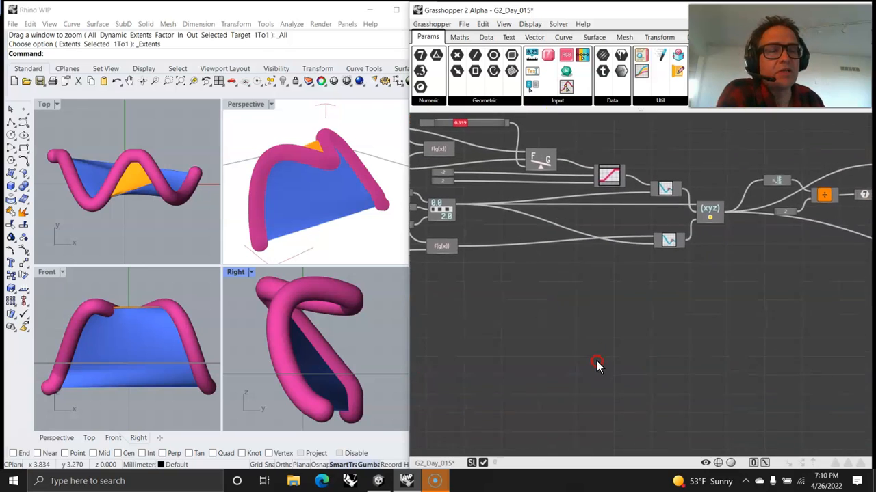
right_drag(732, 354, 562, 372)
mouse_move(697, 364)
right_down()
mouse_move(540, 358)
mouse_move(495, 336)
right_up()
mouse_move(718, 411)
right_down()
mouse_move(604, 399)
mouse_move(727, 381)
right_up()
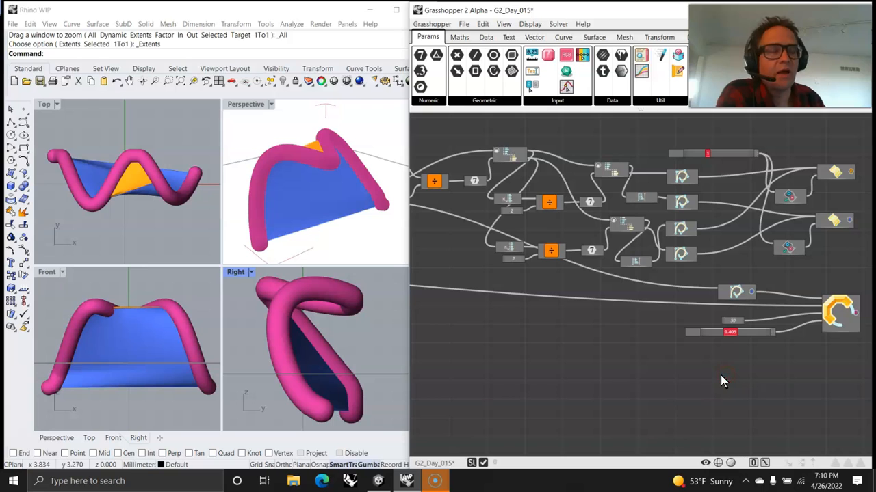
right_drag(612, 367, 590, 342)
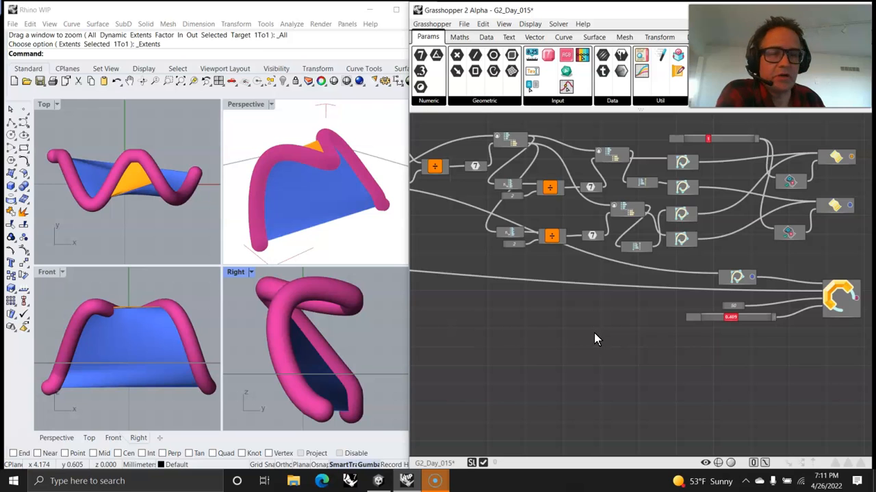
mouse_move(569, 336)
right_down()
mouse_move(582, 340)
mouse_move(574, 329)
right_up()
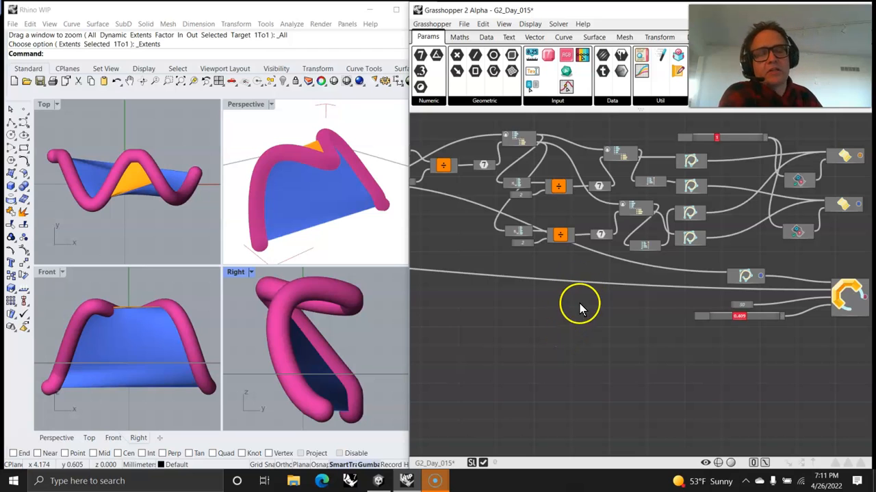
right_drag(505, 326, 633, 349)
right_drag(577, 352, 702, 349)
right_drag(512, 299, 717, 328)
right_drag(591, 327, 667, 317)
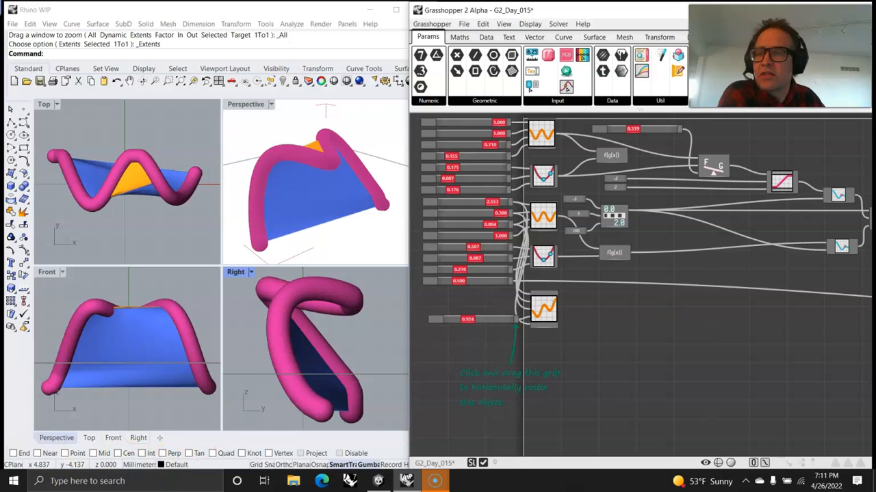
right_drag(309, 217, 391, 185)
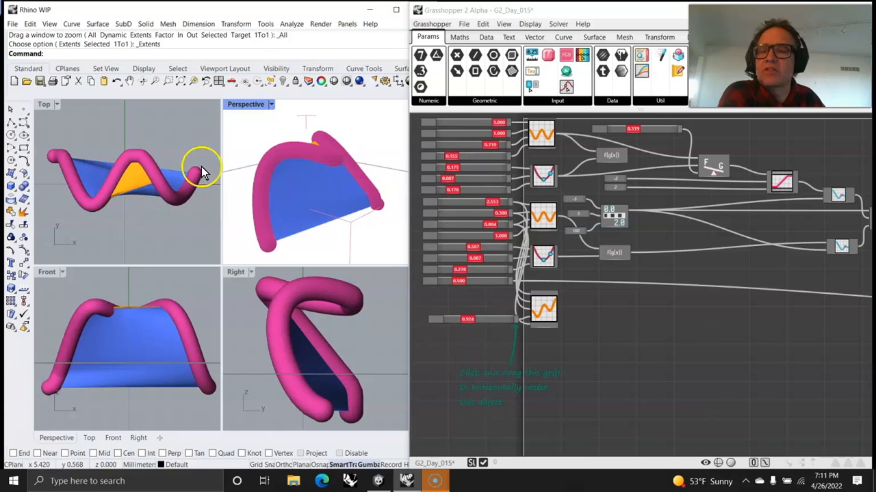
right_drag(329, 218, 321, 198)
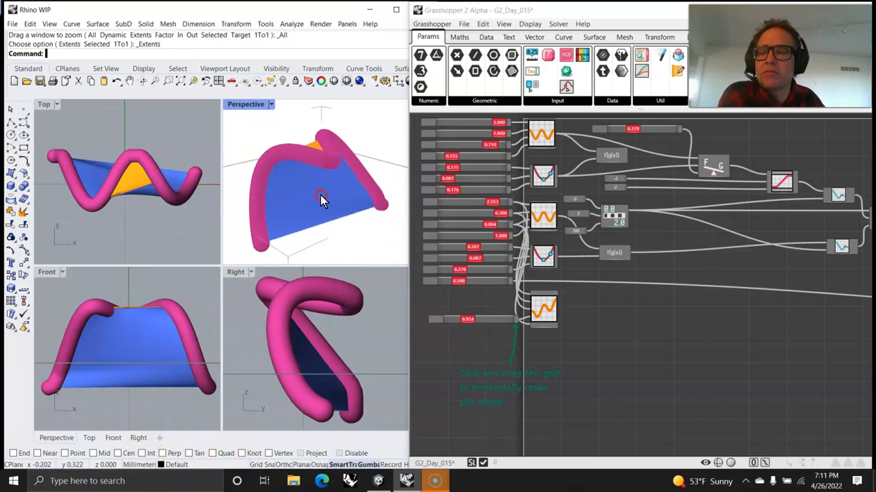